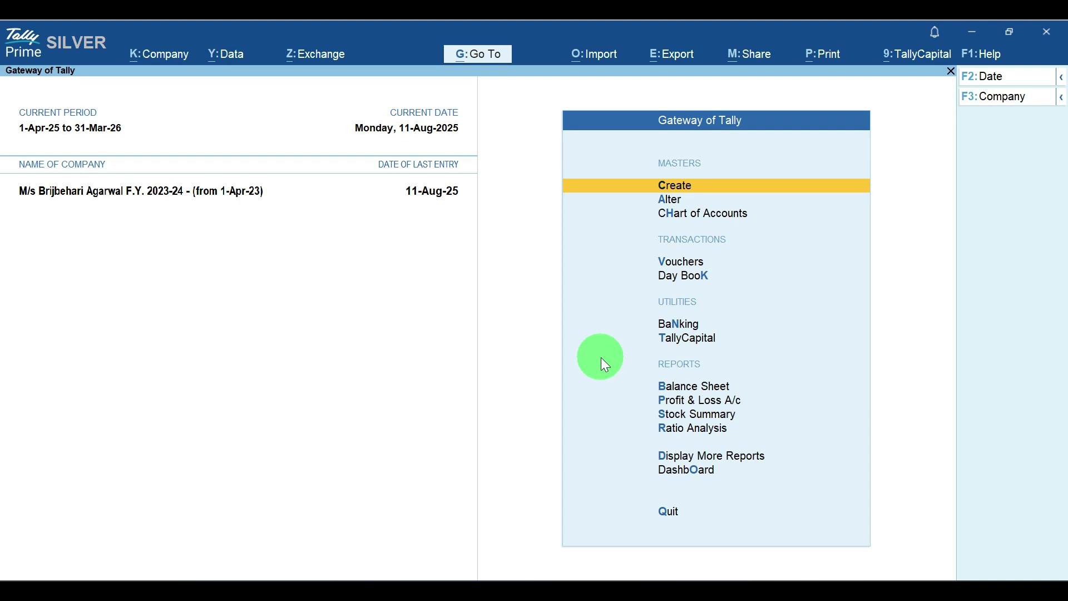
Step: Open the company features and set both Show more features and Show all features to Yes
{"action": "key", "text": "F11"}
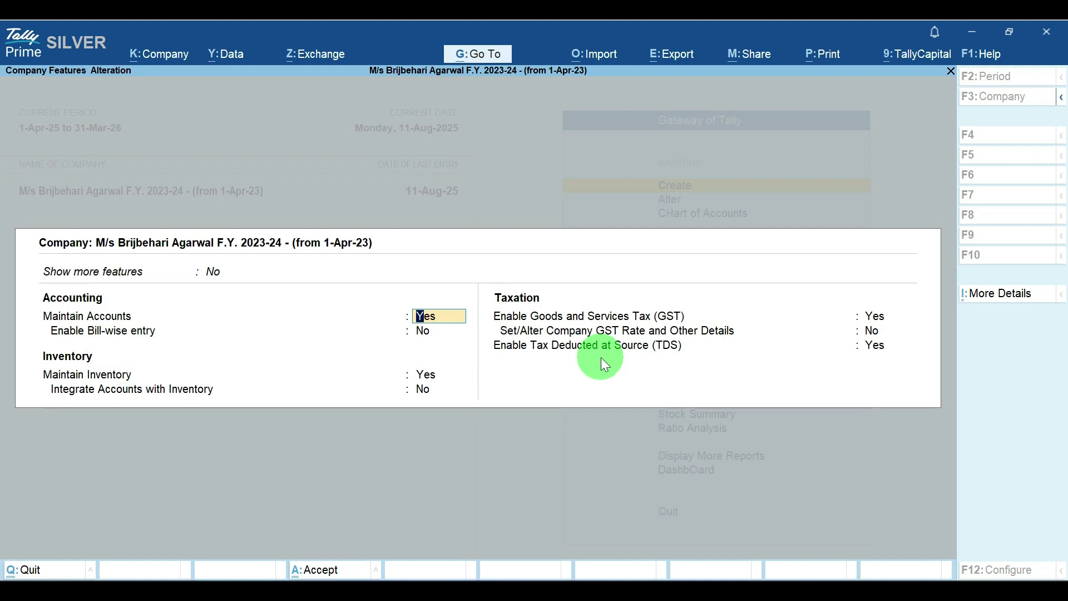
{"action": "key", "text": "Up"}
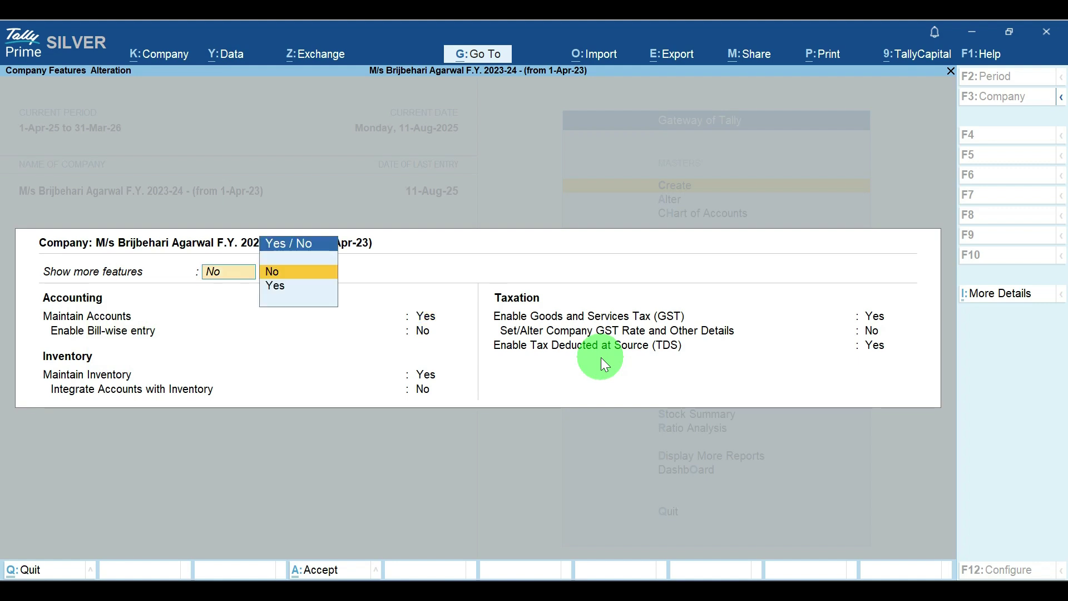
{"action": "key", "text": "Down"}
{"action": "key", "text": "Return"}
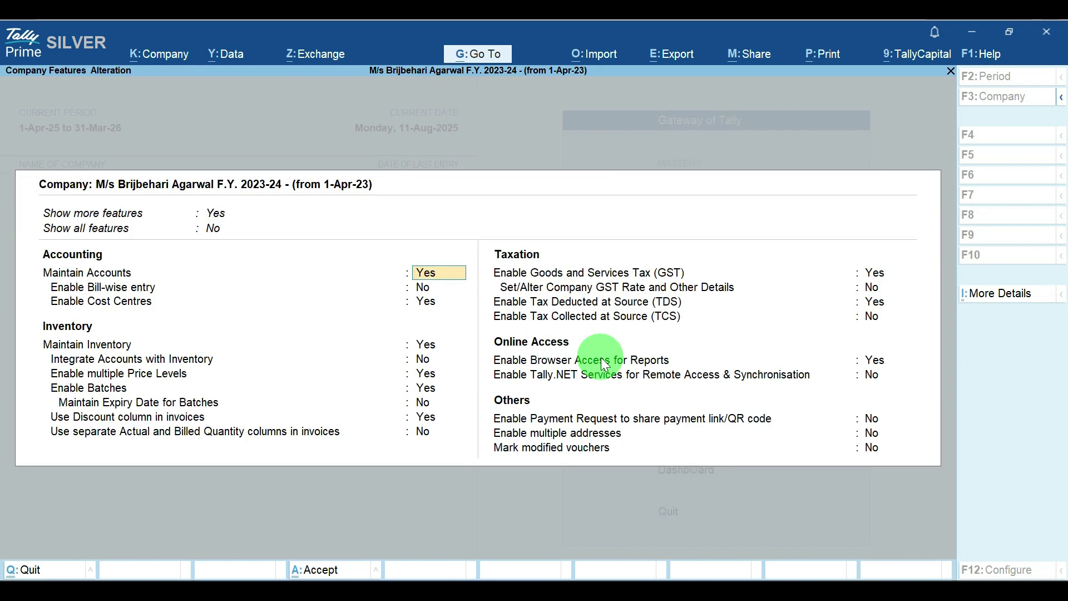
{"action": "key", "text": "Up"}
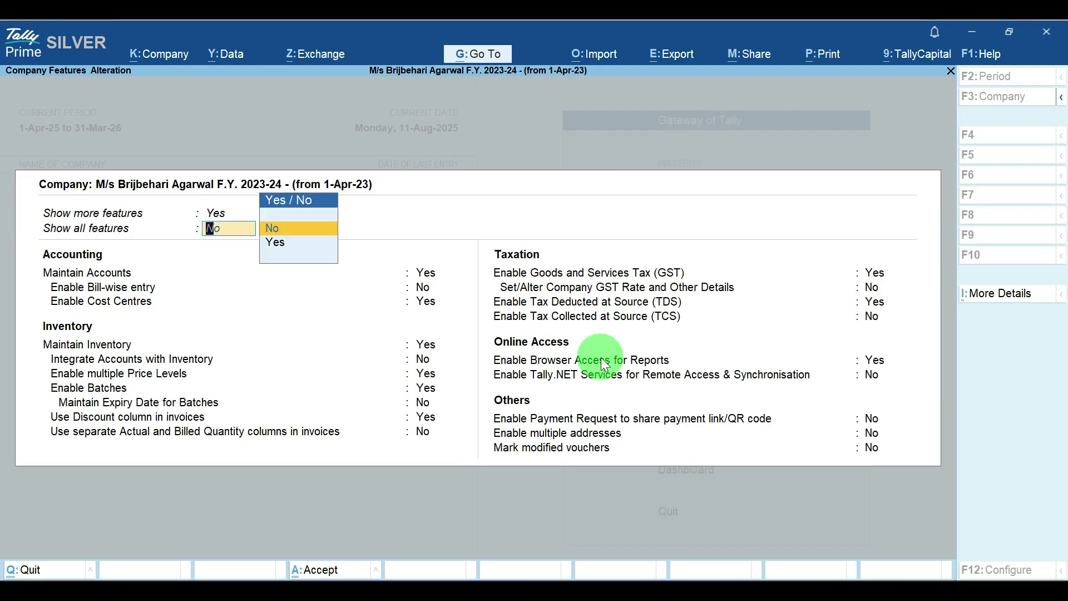
{"action": "key", "text": "Down"}
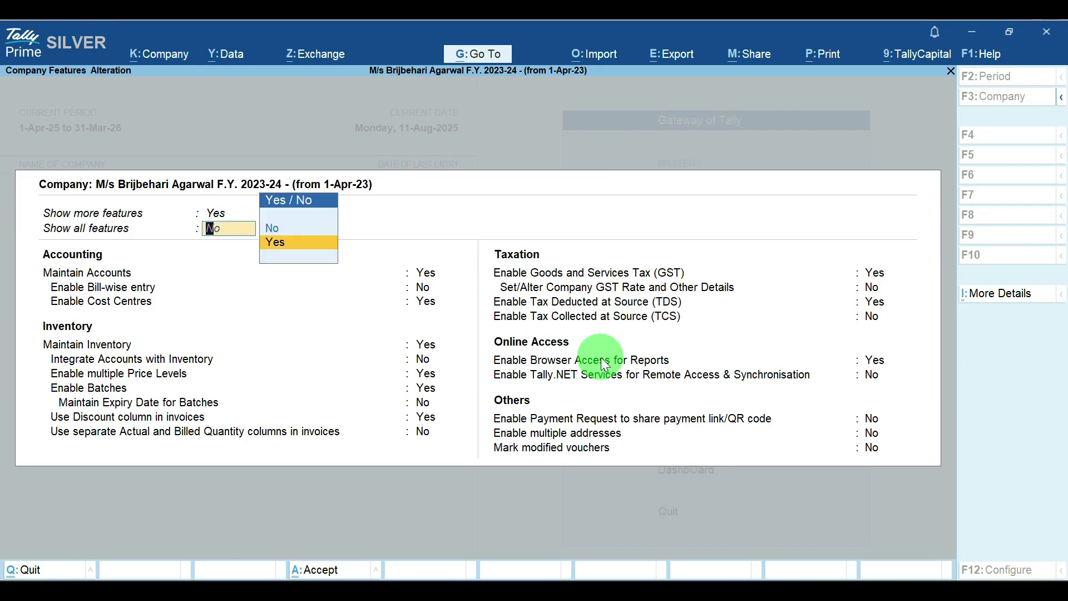
{"action": "key", "text": "Return"}
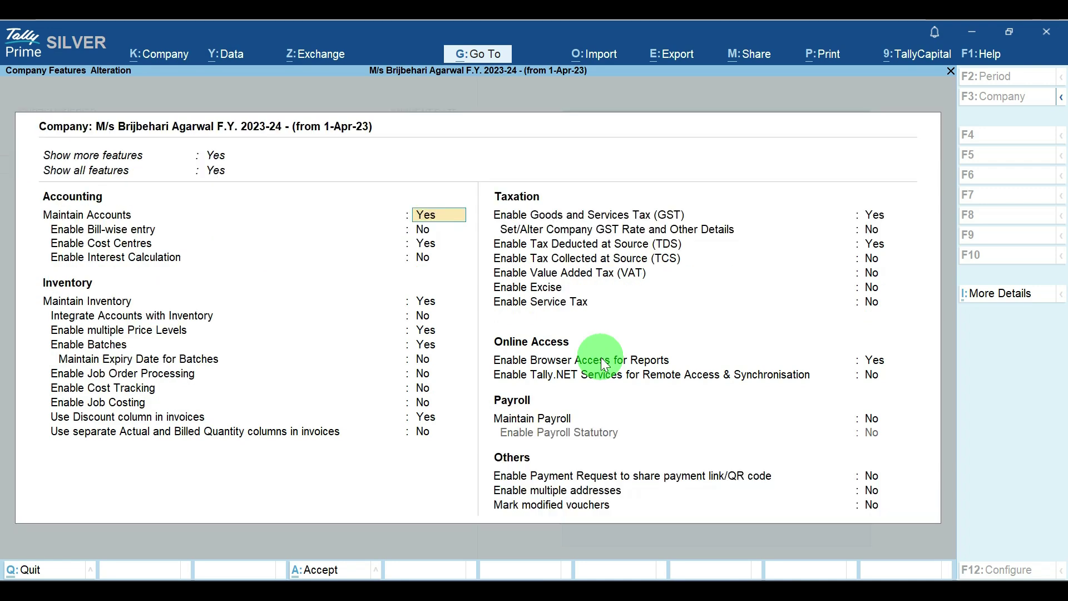
Step: Set Mark modified vouchers to Yes in the company features and accept the alteration
{"action": "left_click", "coordinate": [877, 505]}
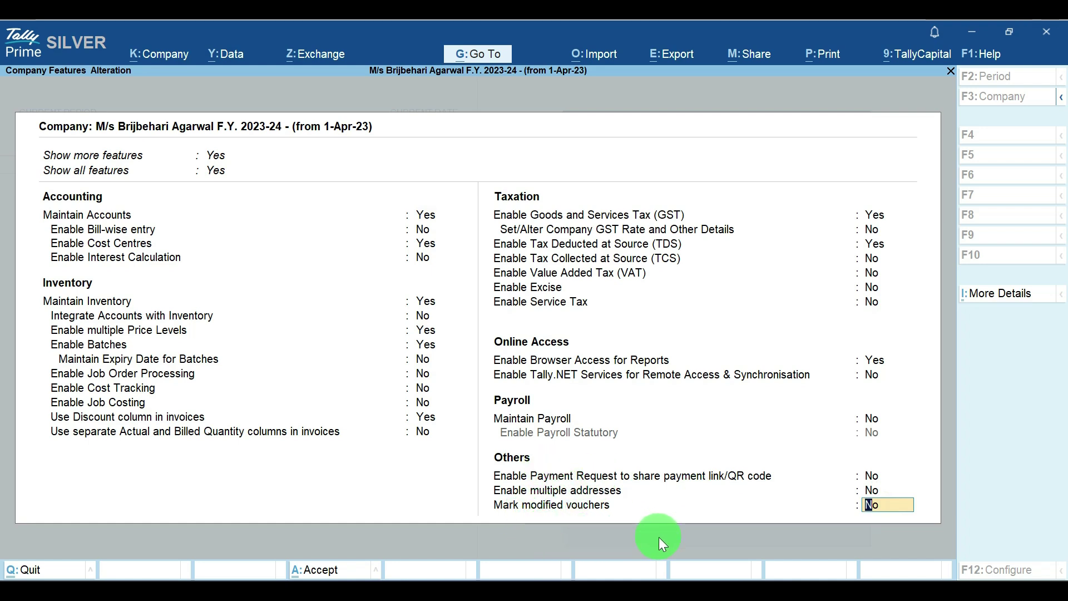
{"action": "type", "text": "y"}
{"action": "key", "text": "Return"}
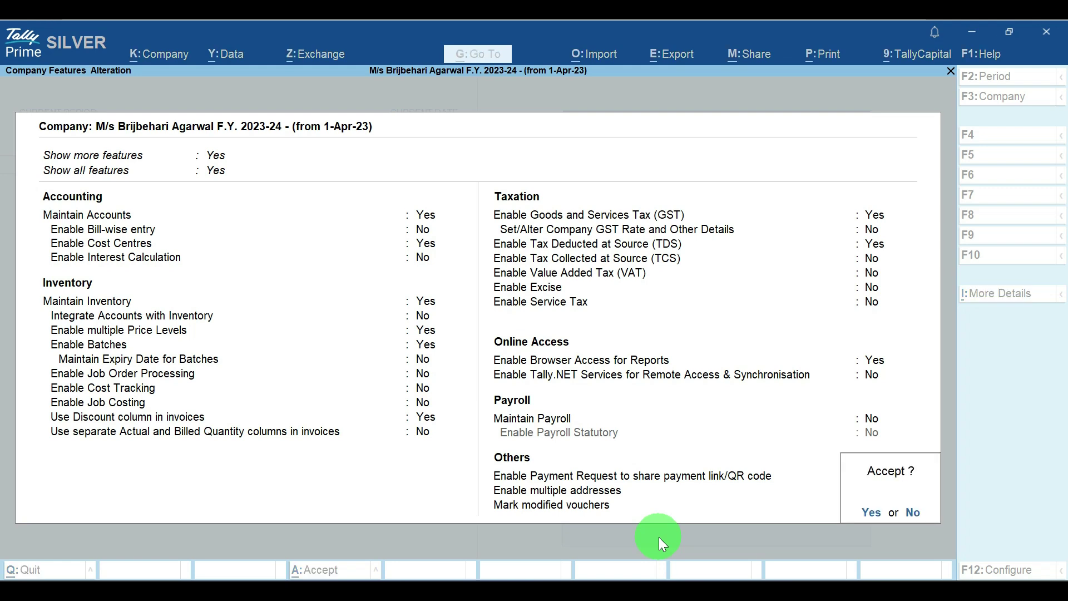
{"action": "key", "text": "y"}
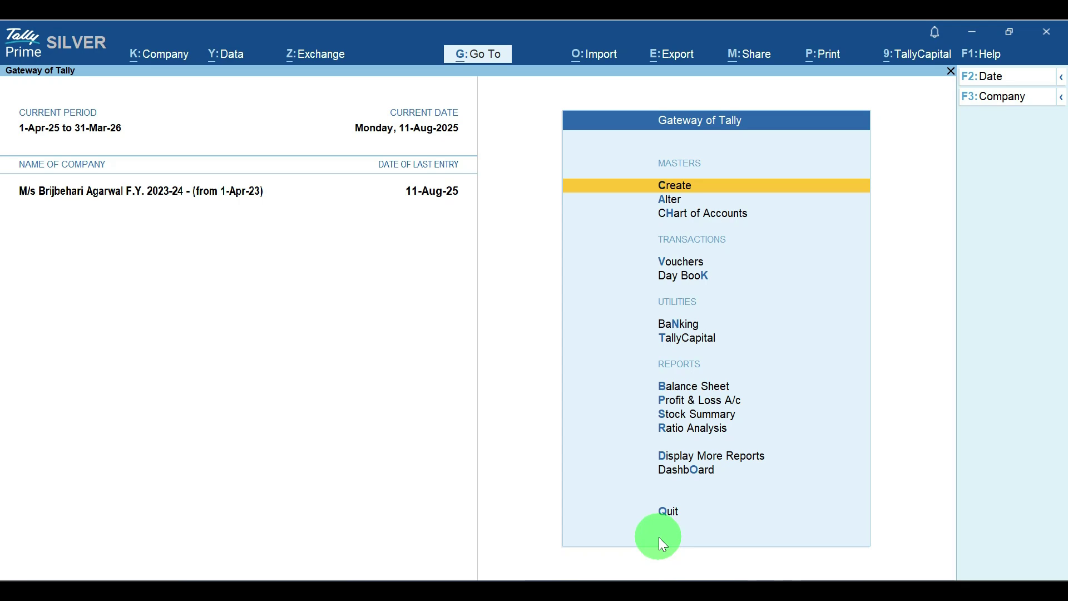
Step: Open the Exception Reports list among the additional reports
{"action": "key", "text": "Down"}
{"action": "key", "text": "Down"}
{"action": "key", "text": "Down"}
{"action": "key", "text": "Down"}
{"action": "key", "text": "Down"}
{"action": "key", "text": "Down"}
{"action": "key", "text": "Down"}
{"action": "key", "text": "Down"}
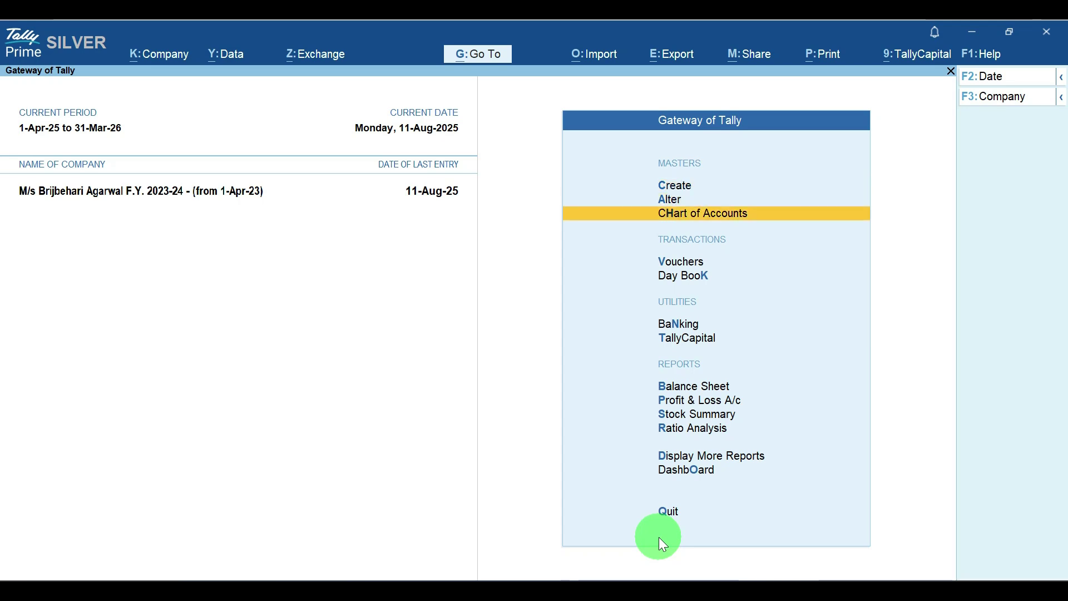
{"action": "key", "text": "Down"}
{"action": "key", "text": "Down"}
{"action": "key", "text": "Down"}
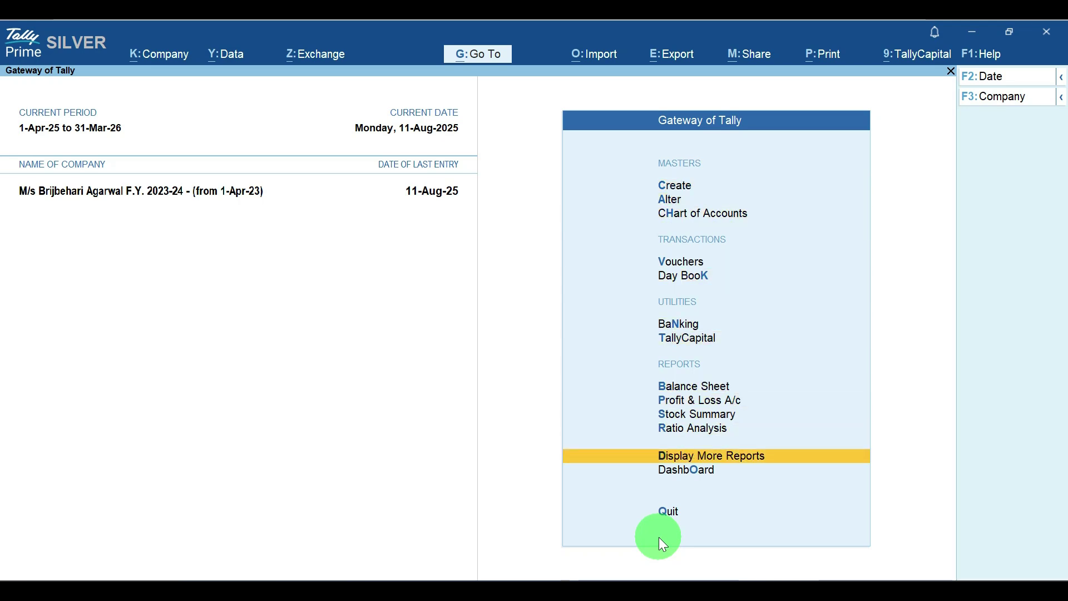
{"action": "key", "text": "Return"}
{"action": "key", "text": "Down"}
{"action": "key", "text": "Down"}
{"action": "key", "text": "Down"}
{"action": "key", "text": "Down"}
{"action": "key", "text": "Down"}
{"action": "key", "text": "Down"}
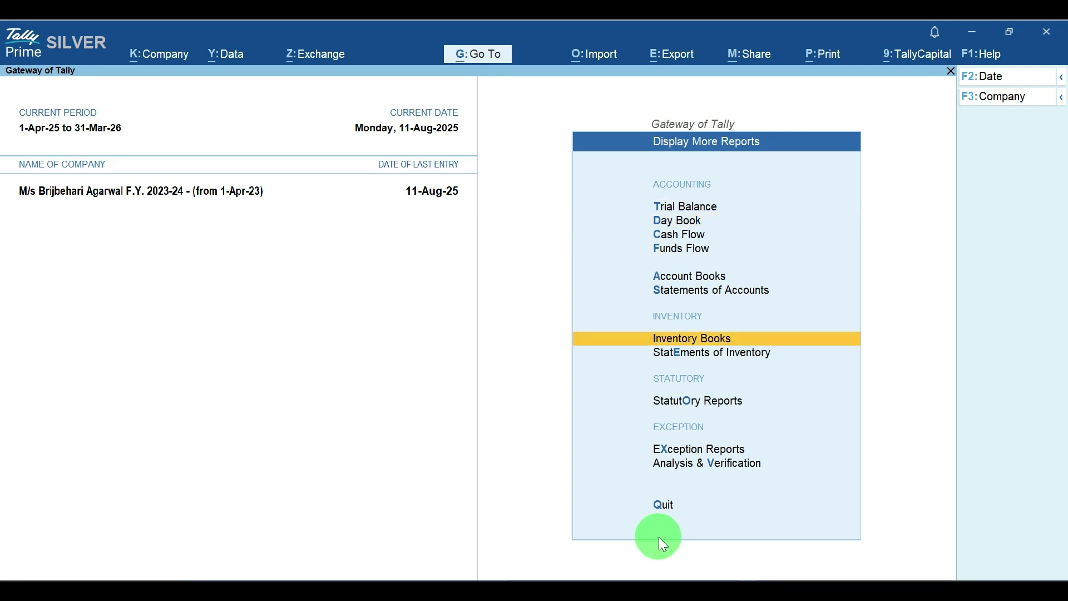
{"action": "key", "text": "Down"}
{"action": "key", "text": "Down"}
{"action": "key", "text": "Down"}
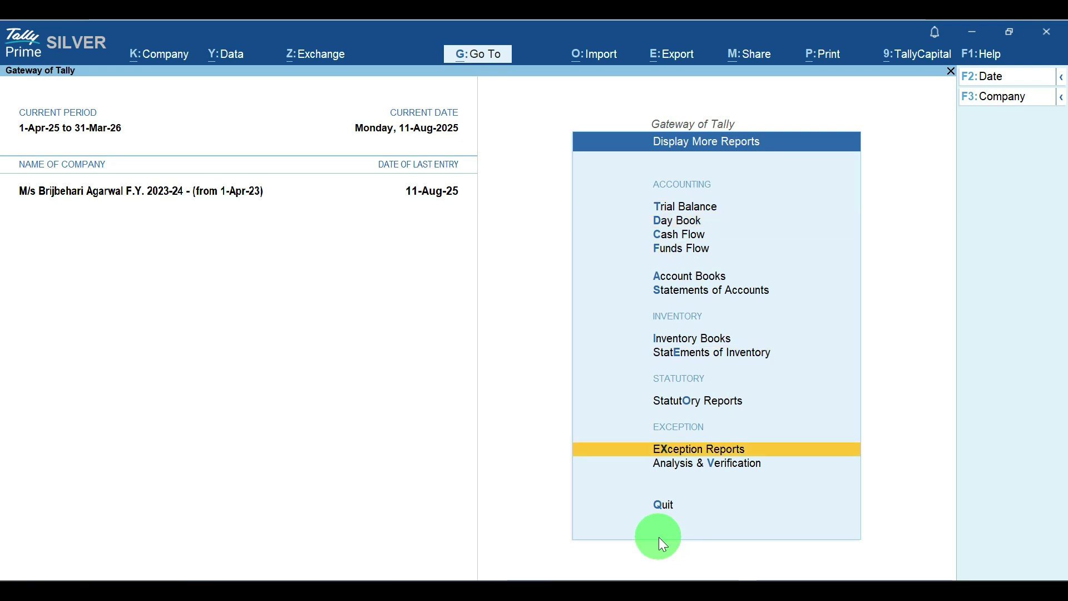
{"action": "key", "text": "Return"}
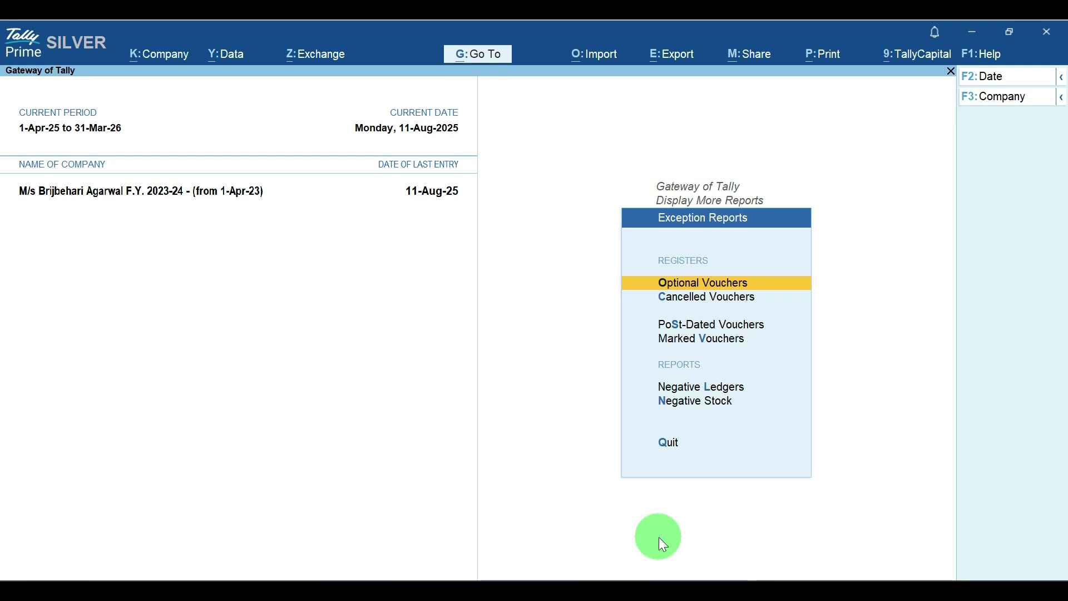
Step: Check the Marked Vouchers register for modified vouchers and return to the Gateway of Tally
{"action": "key", "text": "Down"}
{"action": "key", "text": "Down"}
{"action": "key", "text": "Down"}
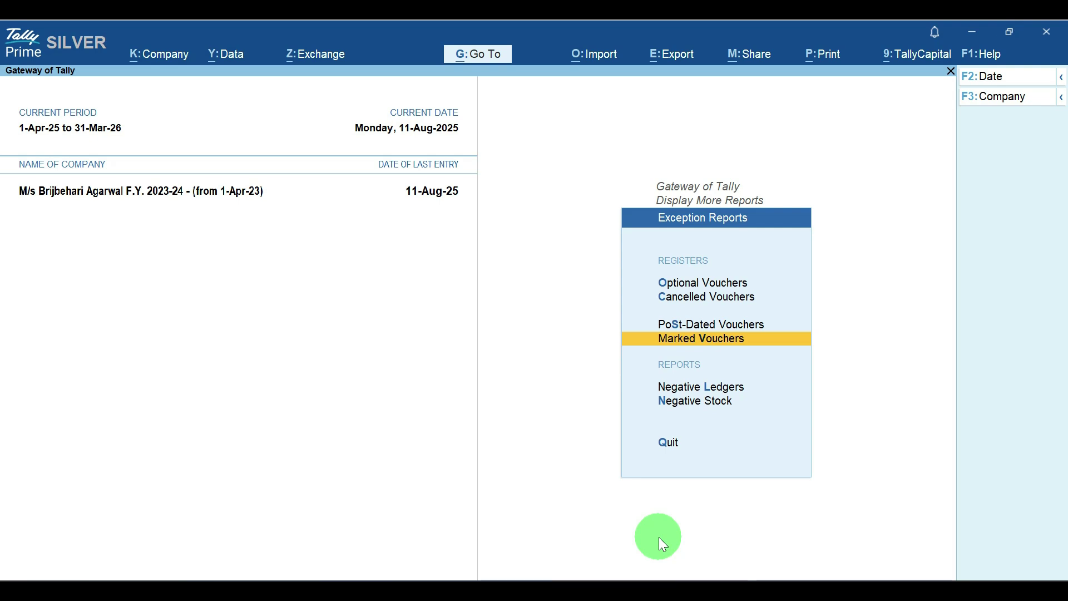
{"action": "key", "text": "Return"}
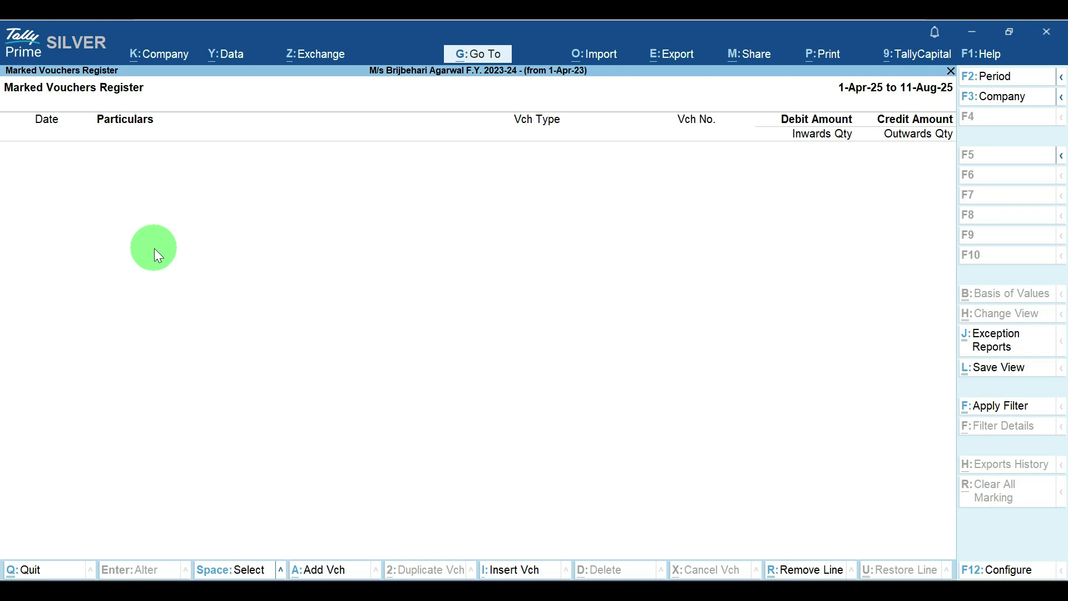
{"action": "key", "text": "Escape"}
{"action": "key", "text": "Escape"}
{"action": "key", "text": "Escape"}
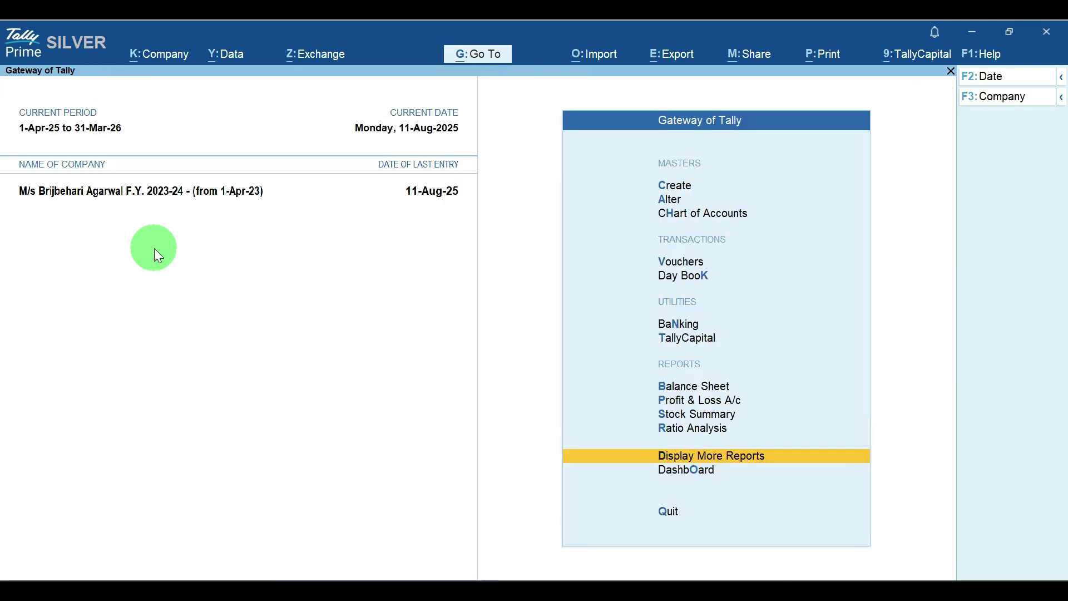
{"action": "key", "text": "Escape"}
{"action": "key", "text": "Escape"}
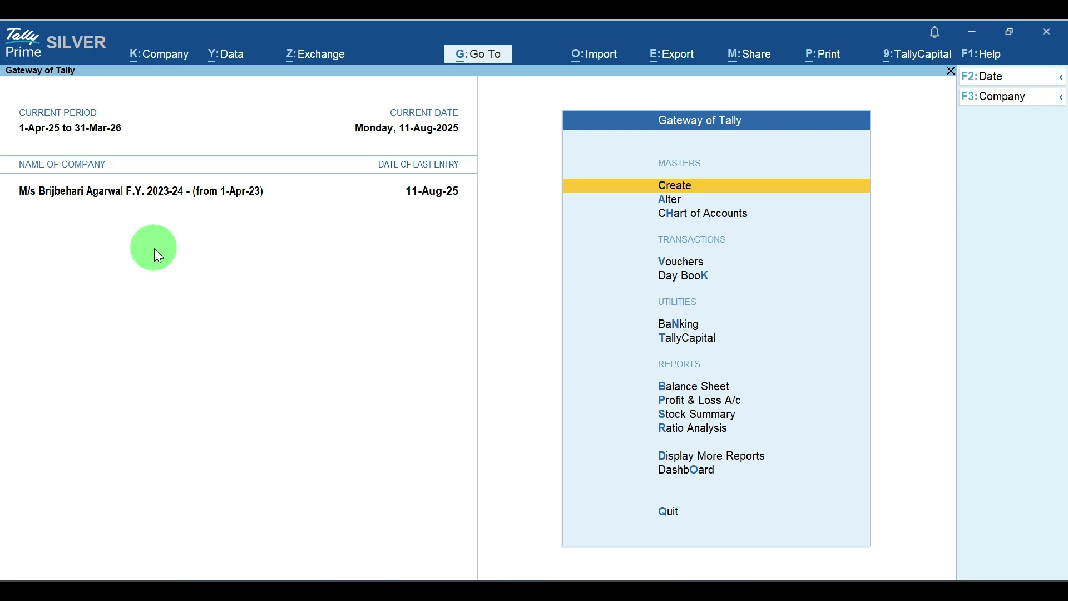
Step: Show the Day Book for the whole period by leaving both the From and To dates blank
{"action": "key", "text": "d"}
{"action": "key", "text": "d"}
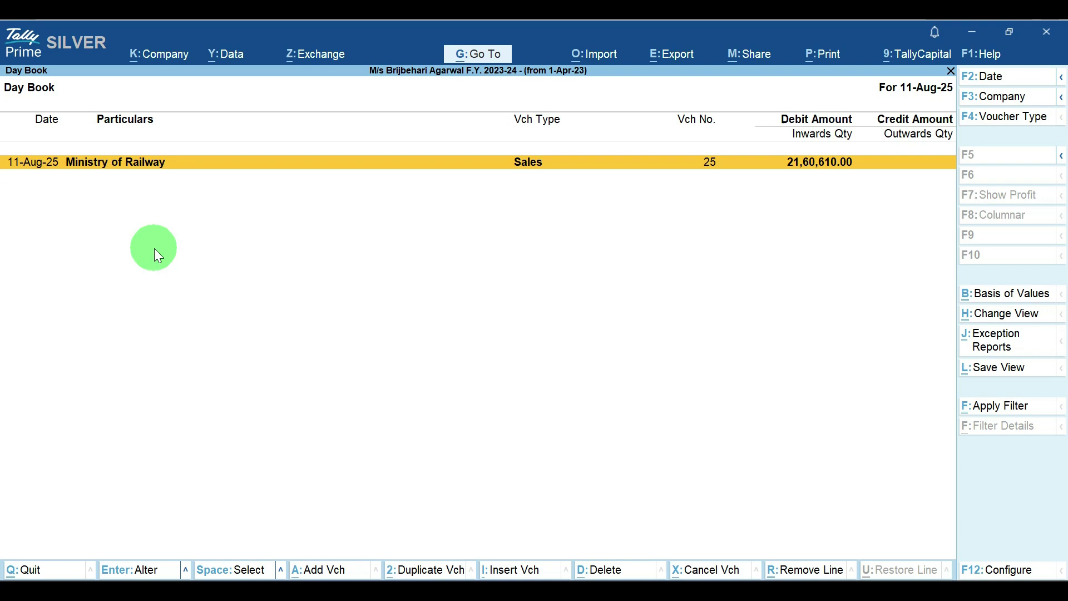
{"action": "key", "text": "alt"}
{"action": "key", "text": "alt+F2"}
{"action": "key", "text": "BackSpace"}
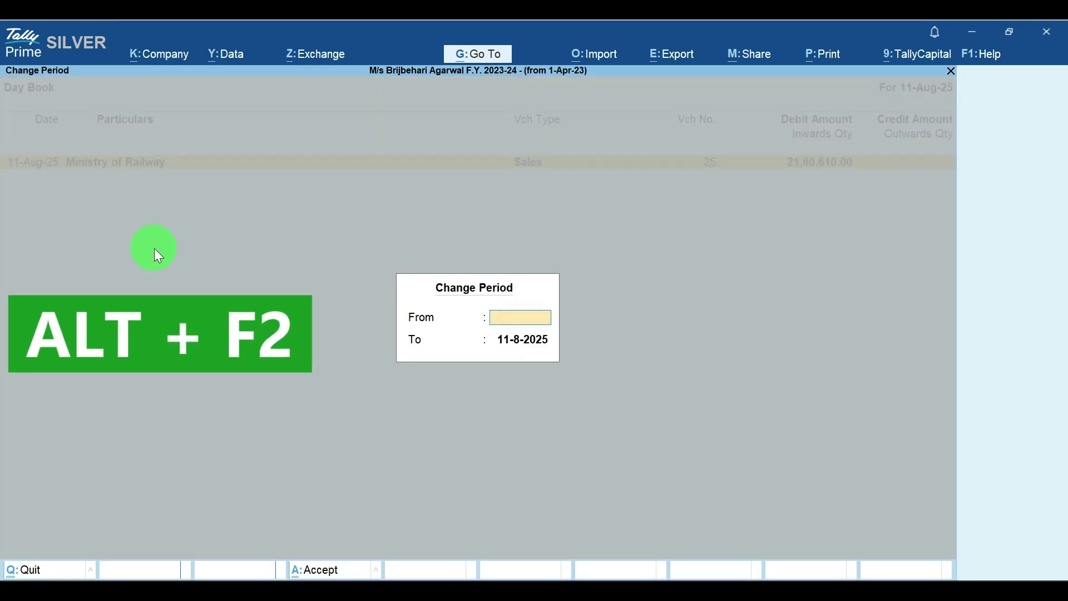
{"action": "key", "text": "Return"}
{"action": "key", "text": "BackSpace"}
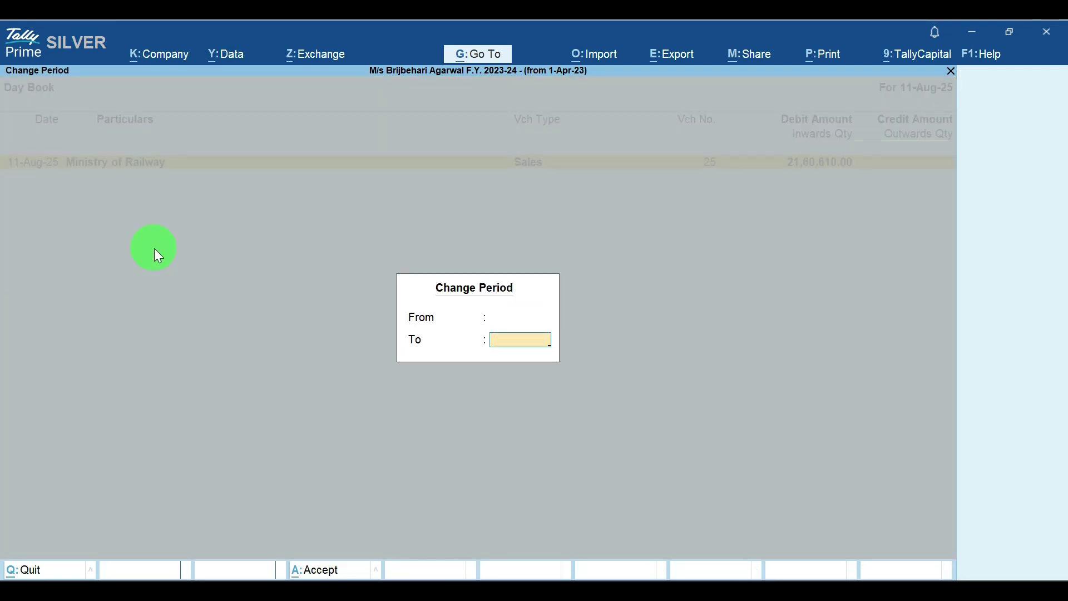
{"action": "key", "text": "Return"}
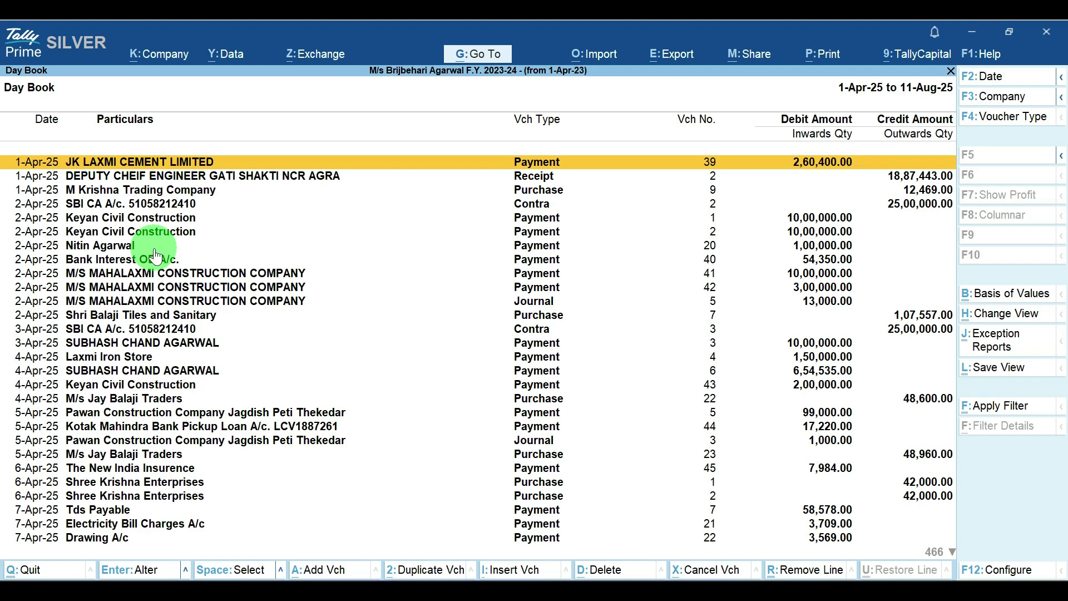
Step: Set the debit amount of the Keyan Civil Construction payment voucher no. 43, dated 4-Apr-25, to 20,000 and save the voucher
{"action": "key", "text": "Down"}
{"action": "key", "text": "Down"}
{"action": "key", "text": "Down"}
{"action": "key", "text": "Down"}
{"action": "key", "text": "Down"}
{"action": "key", "text": "Down"}
{"action": "key", "text": "Down"}
{"action": "key", "text": "Down"}
{"action": "key", "text": "Down"}
{"action": "key", "text": "Down"}
{"action": "key", "text": "Down"}
{"action": "key", "text": "Down"}
{"action": "key", "text": "Down"}
{"action": "key", "text": "Down"}
{"action": "key", "text": "Down"}
{"action": "key", "text": "Down"}
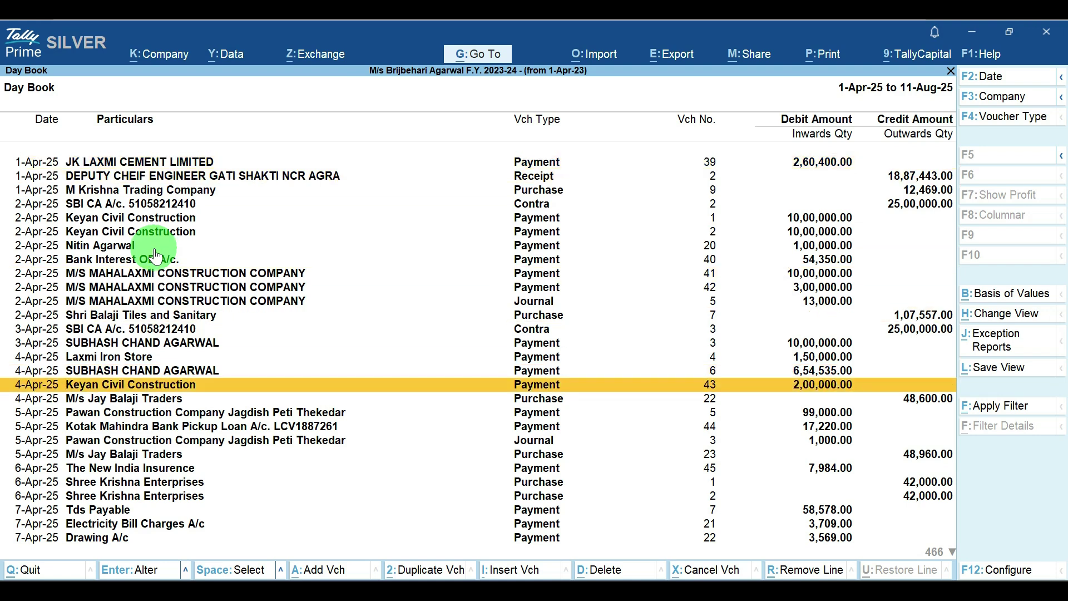
{"action": "key", "text": "Return"}
{"action": "key", "text": "Return"}
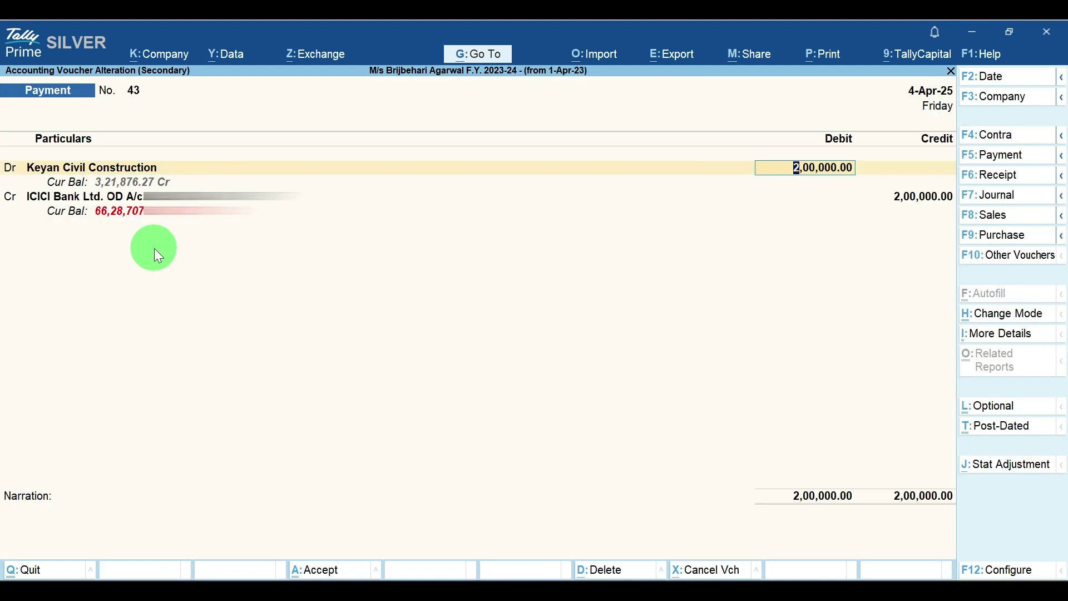
{"action": "type", "text": "20000"}
{"action": "key", "text": "Return"}
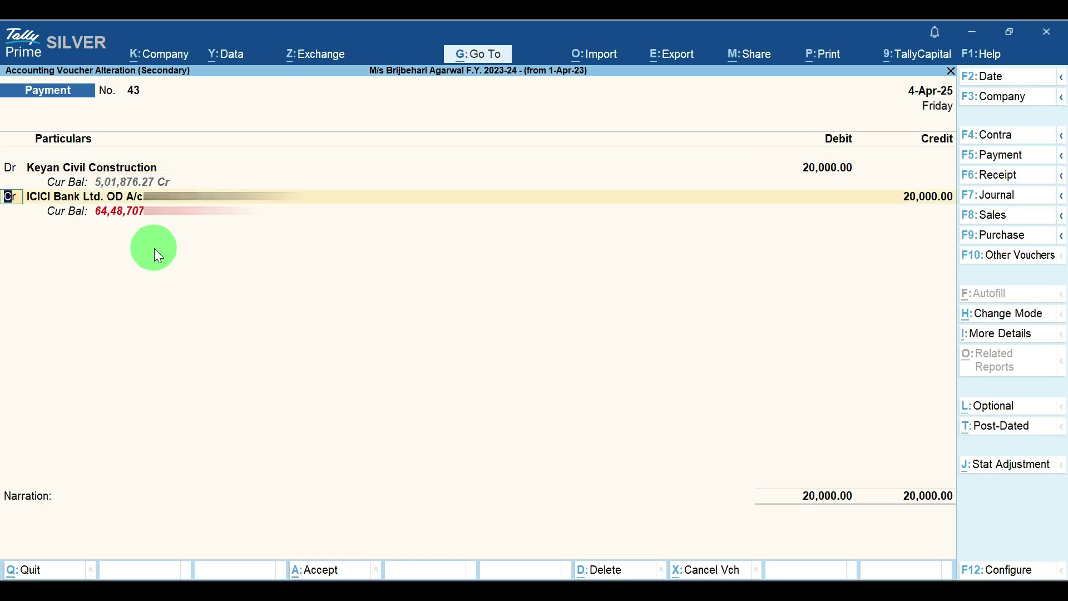
{"action": "key", "text": "ctrl"}
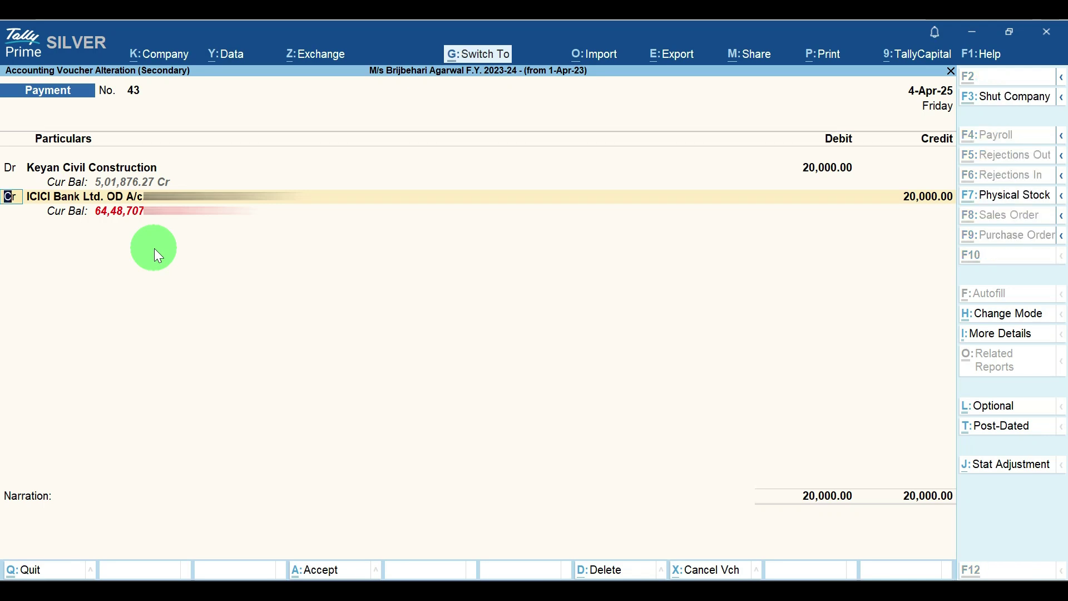
{"action": "key", "text": "ctrl+a"}
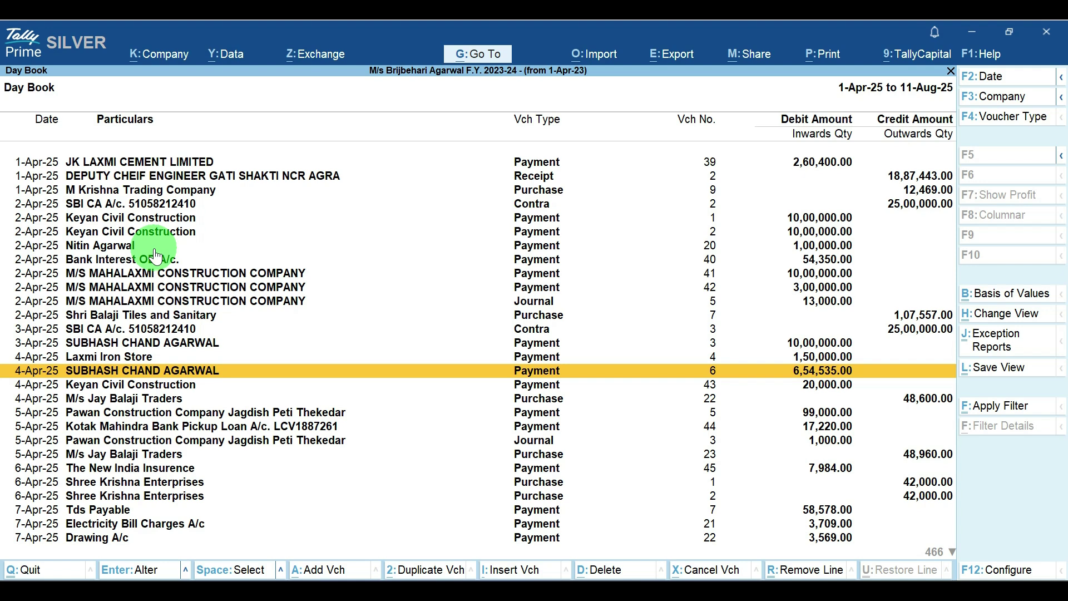
Step: Leave the Day Book and open the Exception Reports list again
{"action": "key", "text": "Escape"}
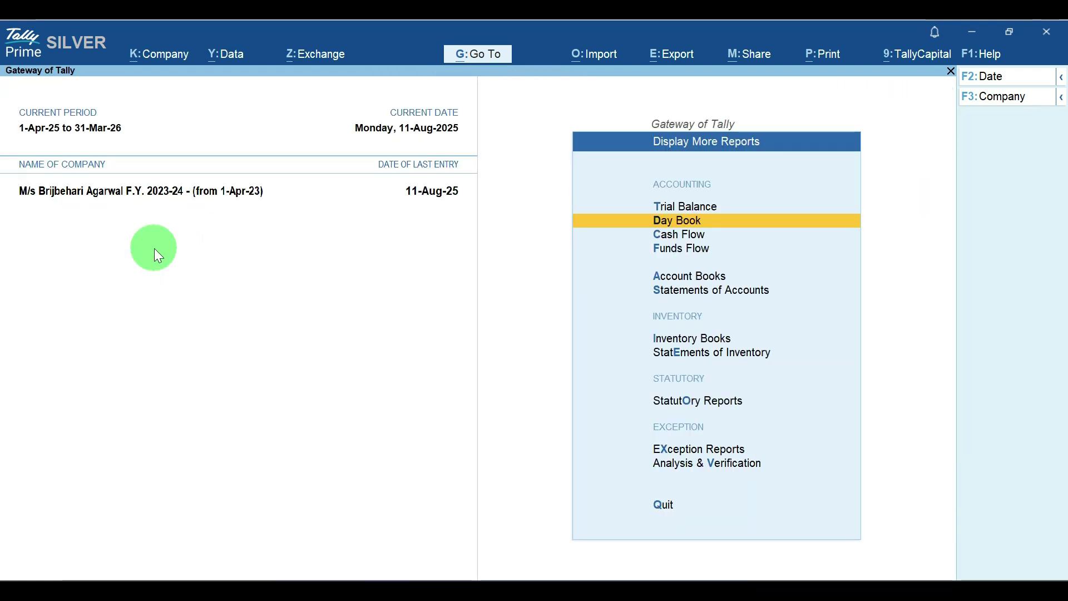
{"action": "key", "text": "Escape"}
{"action": "key", "text": "Escape"}
{"action": "key", "text": "Escape"}
{"action": "key", "text": "Down"}
{"action": "key", "text": "Down"}
{"action": "key", "text": "Down"}
{"action": "key", "text": "Down"}
{"action": "key", "text": "Down"}
{"action": "key", "text": "Down"}
{"action": "key", "text": "Down"}
{"action": "key", "text": "Down"}
{"action": "key", "text": "Down"}
{"action": "key", "text": "Down"}
{"action": "key", "text": "Down"}
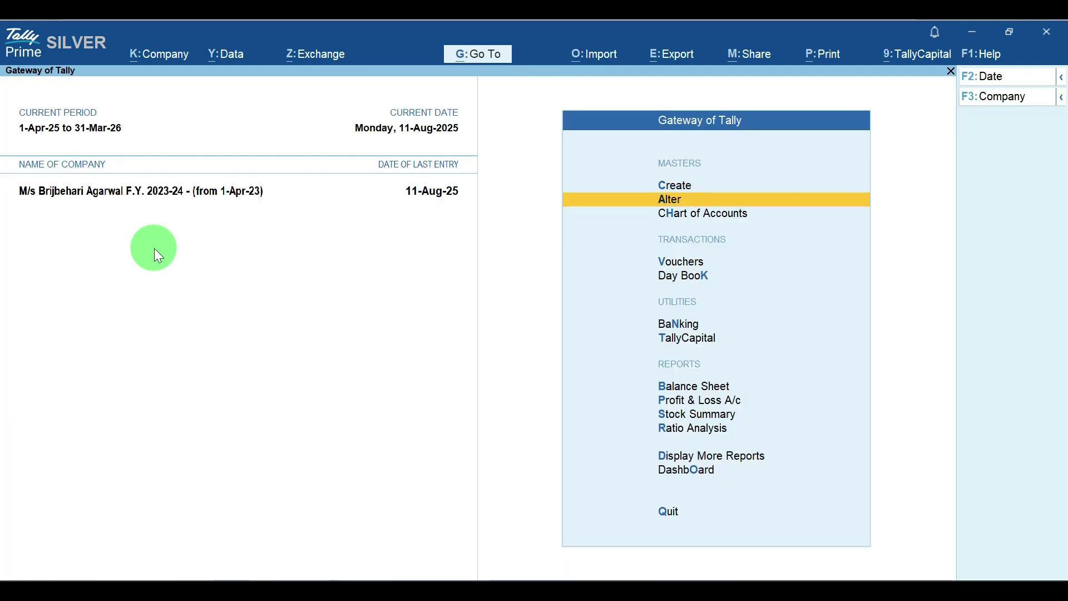
{"action": "key", "text": "Return"}
{"action": "key", "text": "Down"}
{"action": "key", "text": "Down"}
{"action": "key", "text": "Down"}
{"action": "key", "text": "Down"}
{"action": "key", "text": "Down"}
{"action": "key", "text": "Down"}
{"action": "key", "text": "Down"}
{"action": "key", "text": "Down"}
{"action": "key", "text": "Down"}
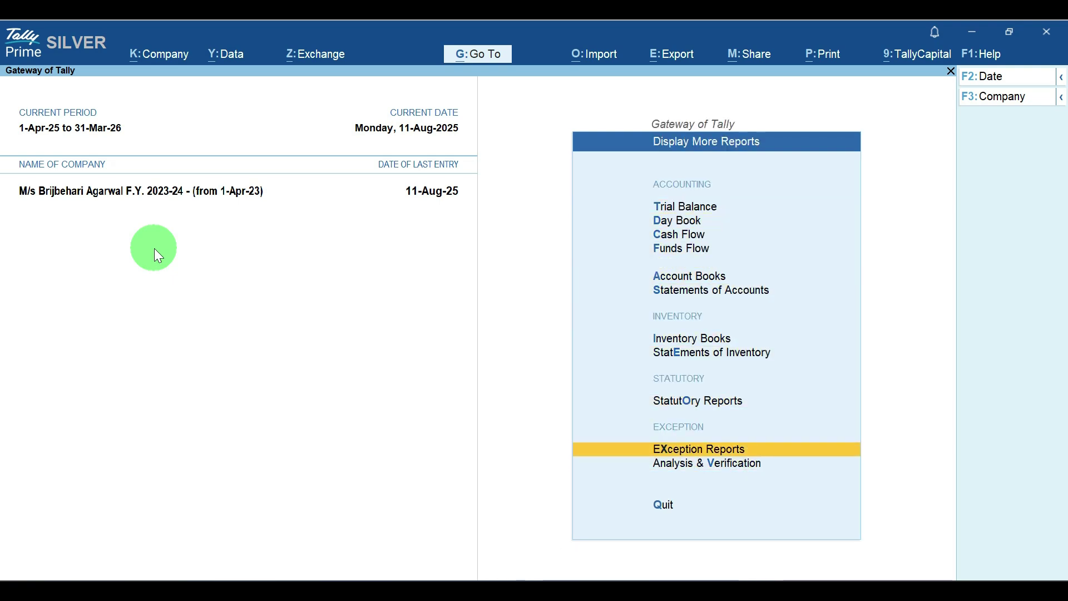
{"action": "key", "text": "Return"}
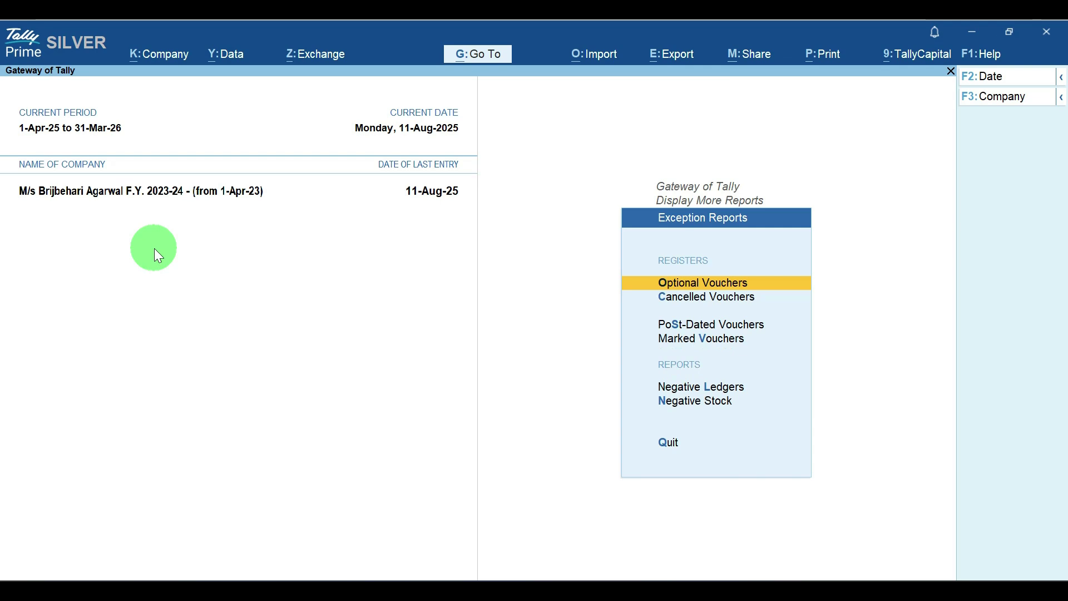
Step: Check the Marked Vouchers register for the altered payment voucher and return to the Gateway of Tally
{"action": "key", "text": "Down"}
{"action": "key", "text": "Down"}
{"action": "key", "text": "Down"}
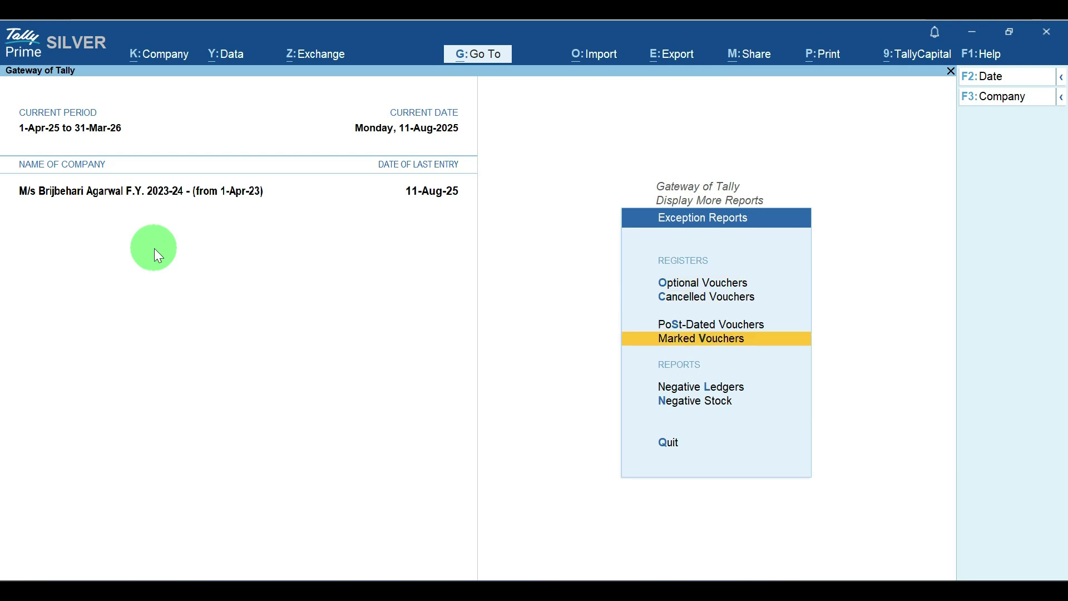
{"action": "key", "text": "Return"}
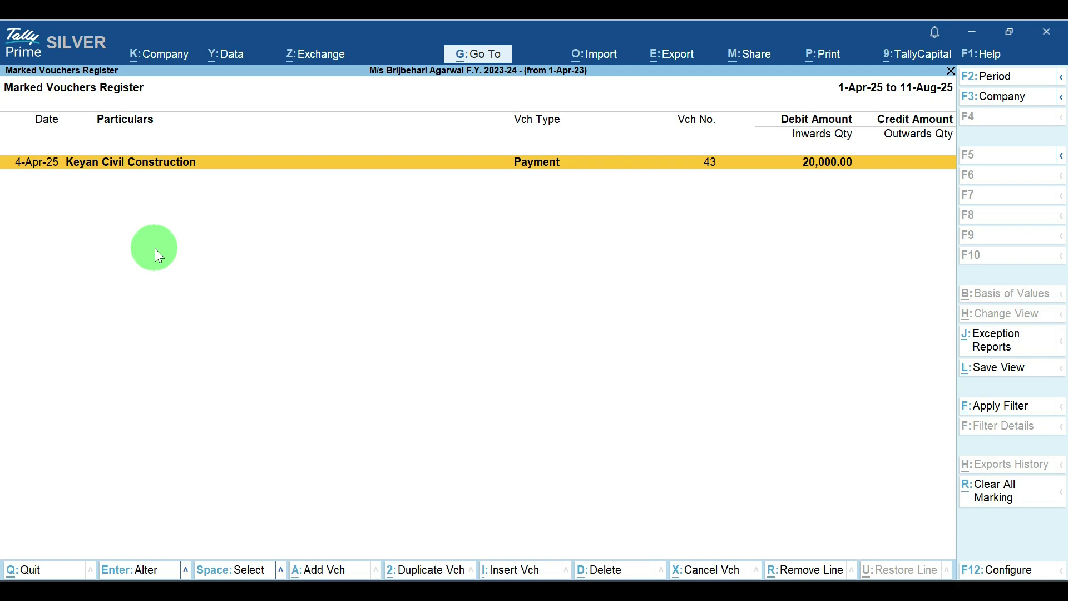
{"action": "key", "text": "Escape"}
{"action": "key", "text": "Escape"}
{"action": "key", "text": "Escape"}
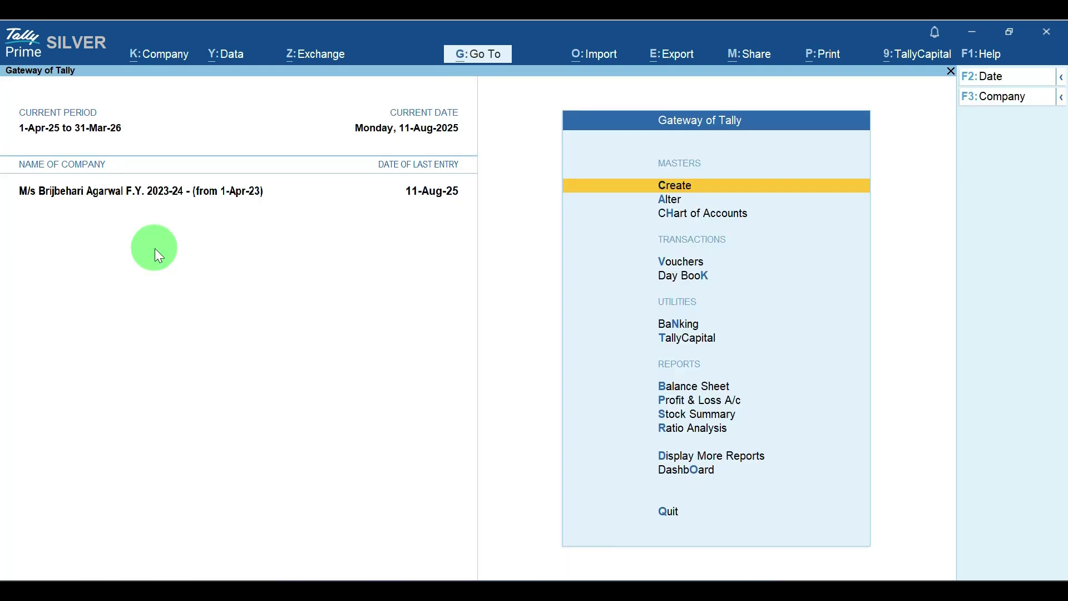
Step: Start a new payment voucher that debits Keyan Civil Construction with 10,000
{"action": "key", "text": "Down"}
{"action": "key", "text": "Down"}
{"action": "key", "text": "Down"}
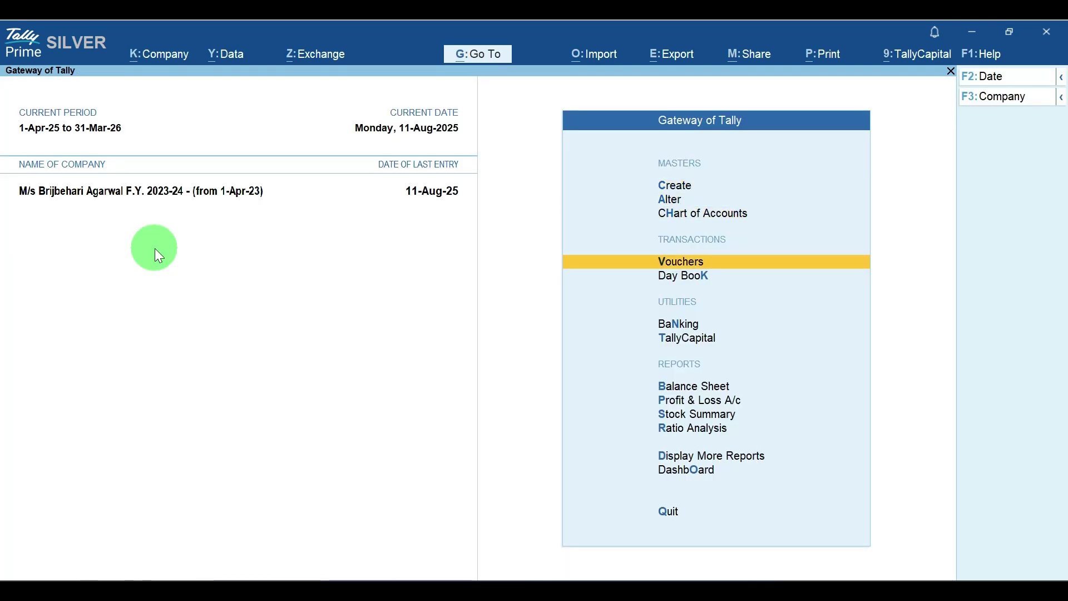
{"action": "key", "text": "Return"}
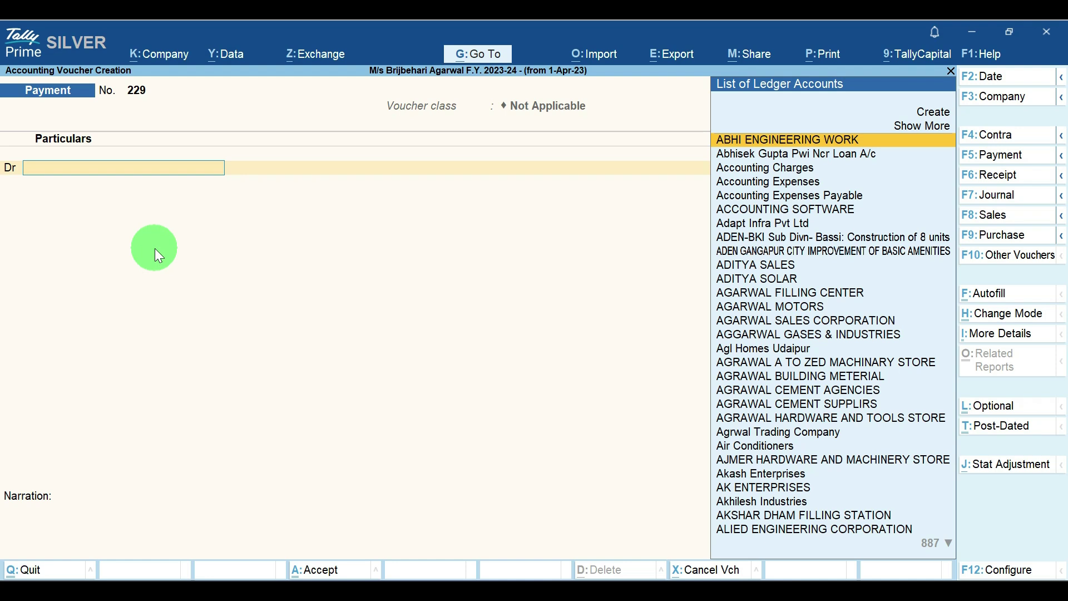
{"action": "type", "text": "Key"}
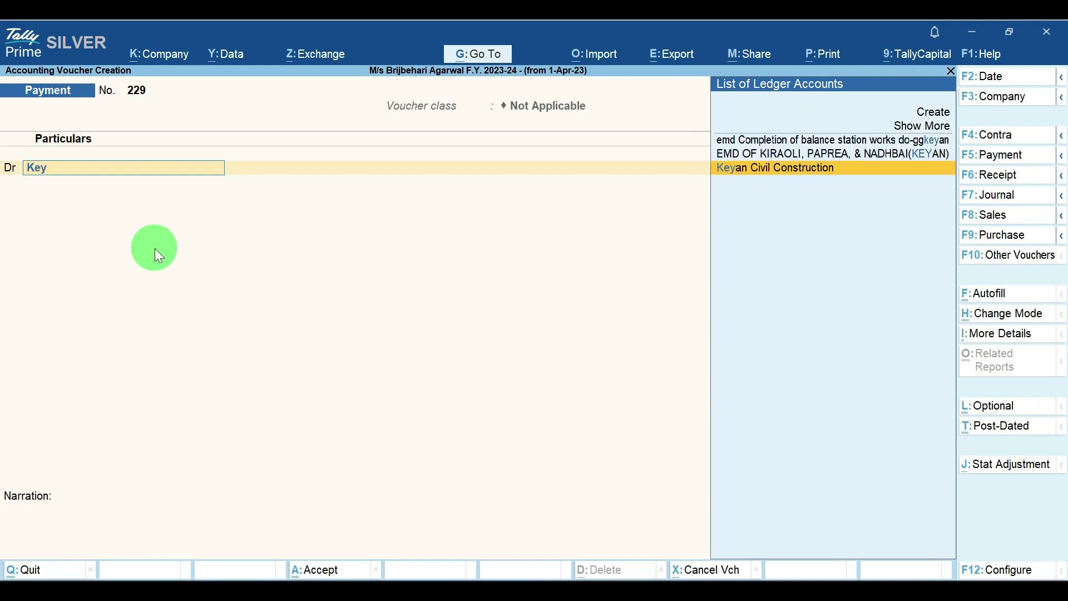
{"action": "type", "text": "an"}
{"action": "key", "text": "Return"}
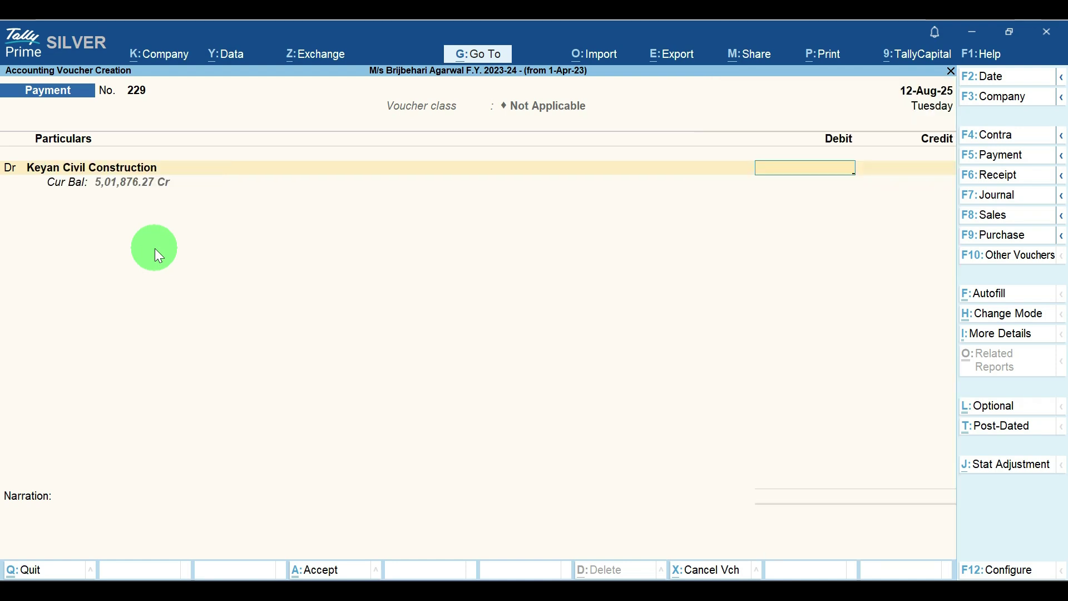
{"action": "type", "text": "10000"}
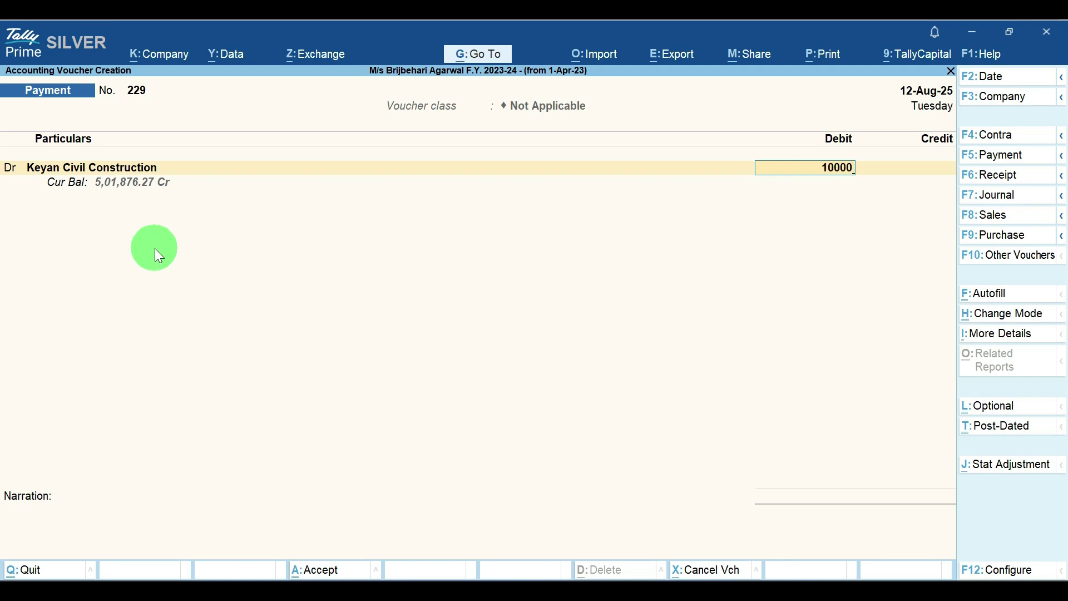
{"action": "key", "text": "Return"}
Step: Credit the payment to Cash, keep the default party details, leave the narration empty and save the voucher
{"action": "type", "text": "C"}
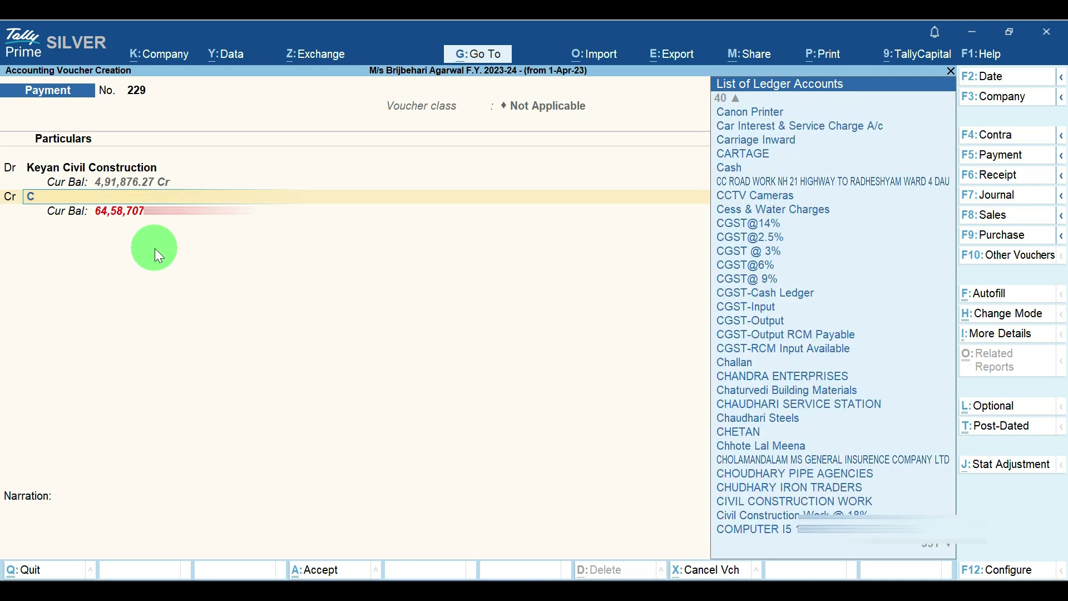
{"action": "type", "text": "ash"}
{"action": "key", "text": "Return"}
{"action": "key", "text": "Return"}
{"action": "key", "text": "Return"}
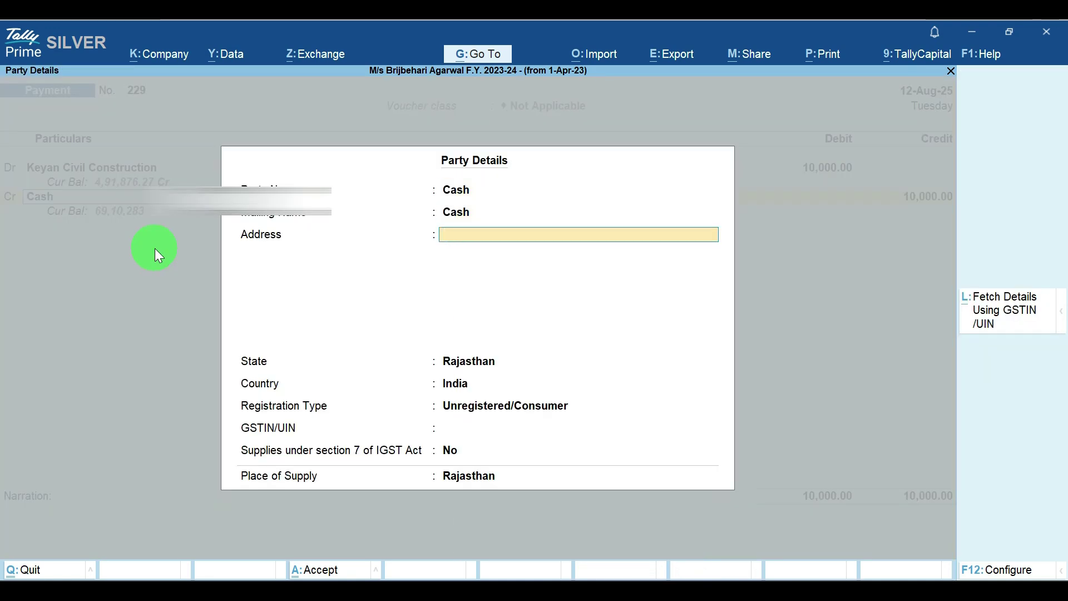
{"action": "key", "text": "Return"}
{"action": "key", "text": "Return"}
{"action": "key", "text": "Return"}
{"action": "key", "text": "Return"}
{"action": "key", "text": "Return"}
{"action": "key", "text": "Return"}
{"action": "key", "text": "Return"}
{"action": "key", "text": "Return"}
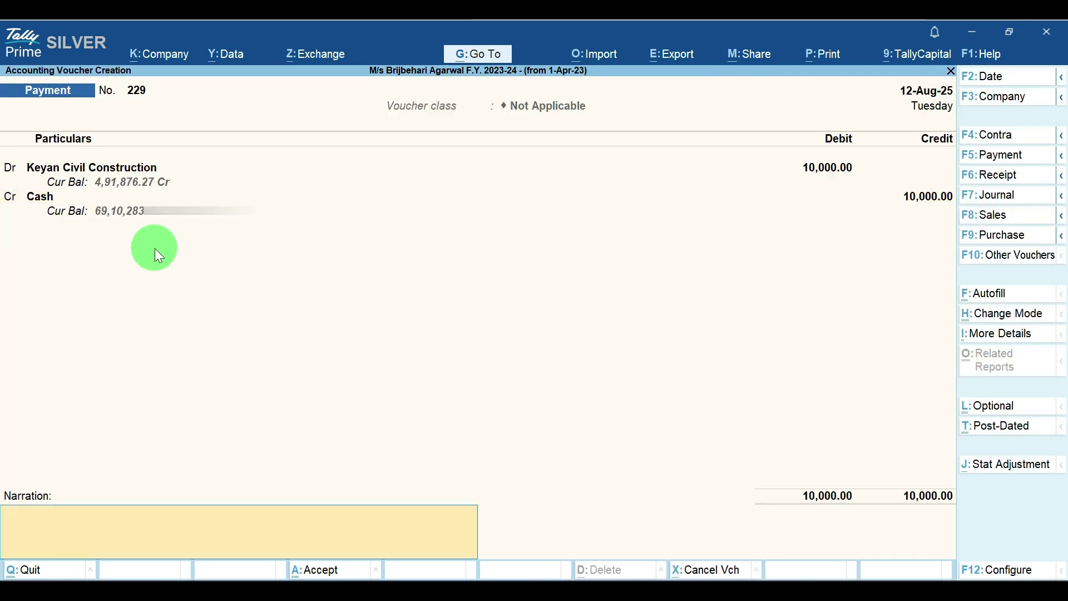
{"action": "key", "text": "Return"}
{"action": "key", "text": "Return"}
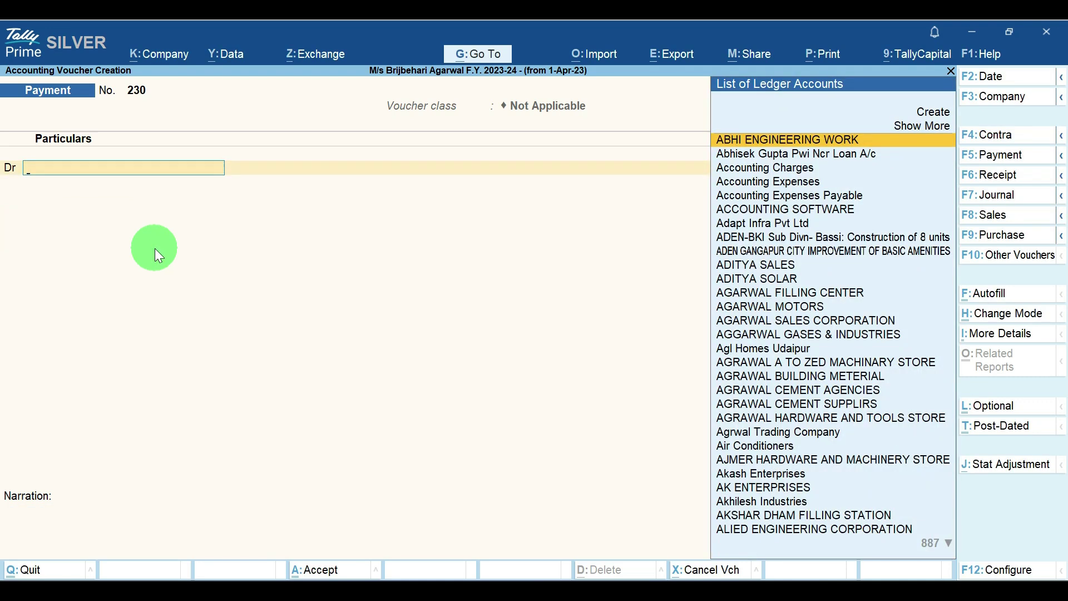
Step: Leave voucher creation, stay in the program and open Display More Reports from the Gateway of Tally
{"action": "key", "text": "Escape"}
{"action": "key", "text": "Escape"}
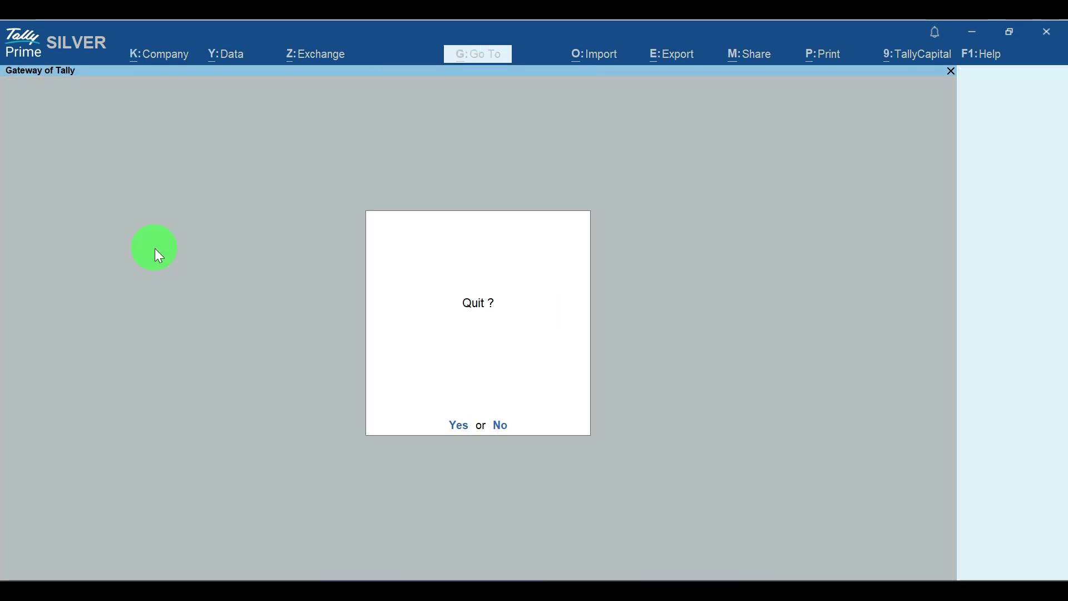
{"action": "key", "text": "Escape"}
{"action": "key", "text": "Down"}
{"action": "key", "text": "Down"}
{"action": "key", "text": "Down"}
{"action": "key", "text": "Down"}
{"action": "key", "text": "Down"}
{"action": "key", "text": "Down"}
{"action": "key", "text": "Down"}
{"action": "key", "text": "Down"}
{"action": "key", "text": "Down"}
{"action": "key", "text": "Down"}
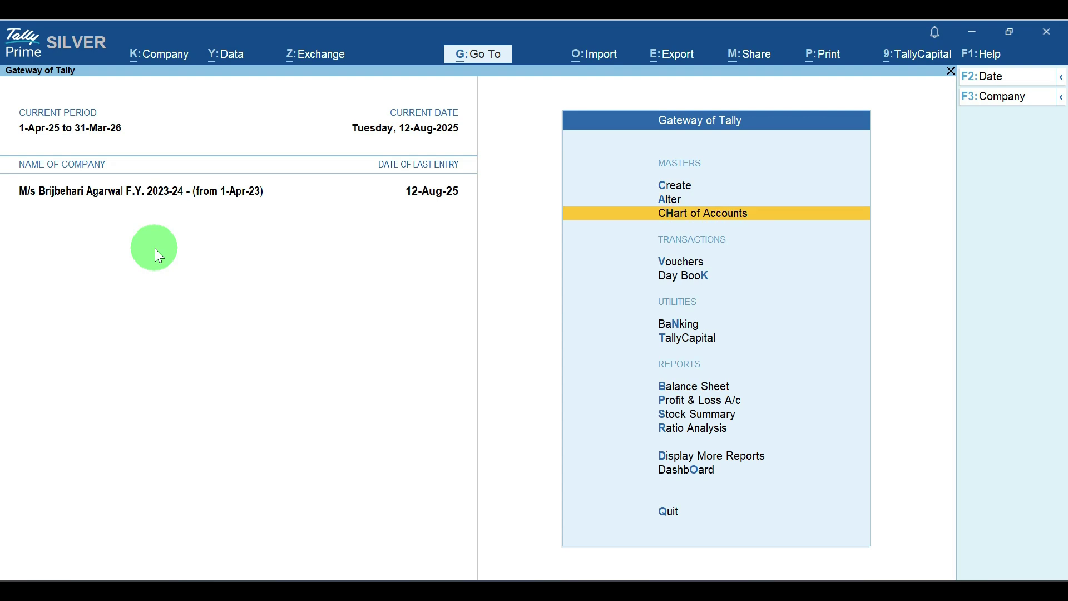
{"action": "key", "text": "Down"}
{"action": "key", "text": "Return"}
Step: Open the Marked Vouchers register among the Exception Reports and check it for the new payment voucher
{"action": "key", "text": "Down"}
{"action": "key", "text": "Down"}
{"action": "key", "text": "Down"}
{"action": "key", "text": "Down"}
{"action": "key", "text": "Down"}
{"action": "key", "text": "Down"}
{"action": "key", "text": "Down"}
{"action": "key", "text": "Down"}
{"action": "key", "text": "Down"}
{"action": "key", "text": "Down"}
{"action": "key", "text": "Up"}
{"action": "key", "text": "Return"}
{"action": "key", "text": "Down"}
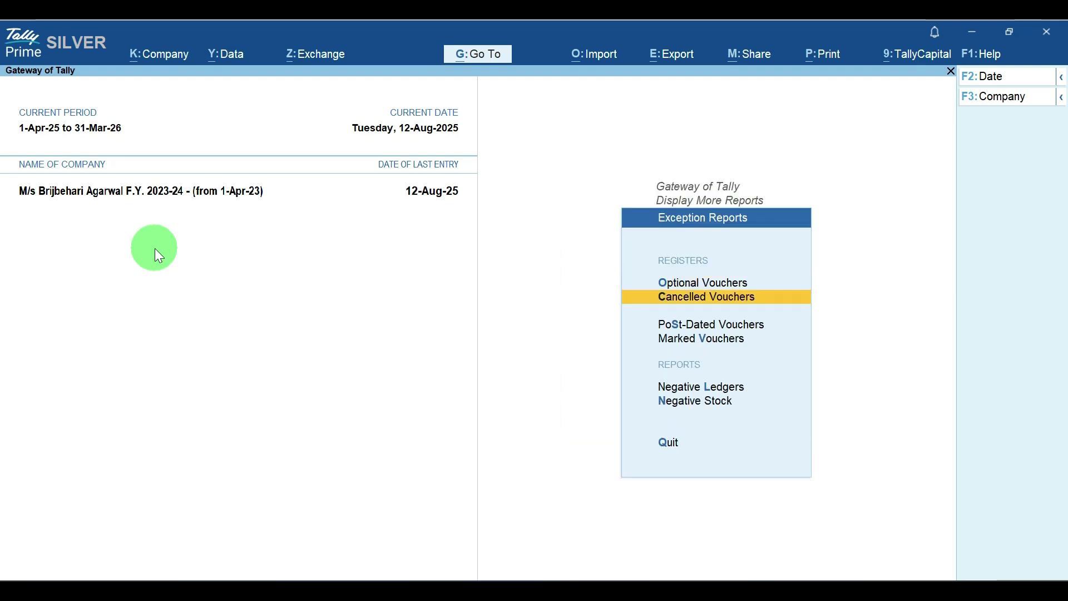
{"action": "key", "text": "Down"}
{"action": "key", "text": "Down"}
{"action": "key", "text": "Return"}
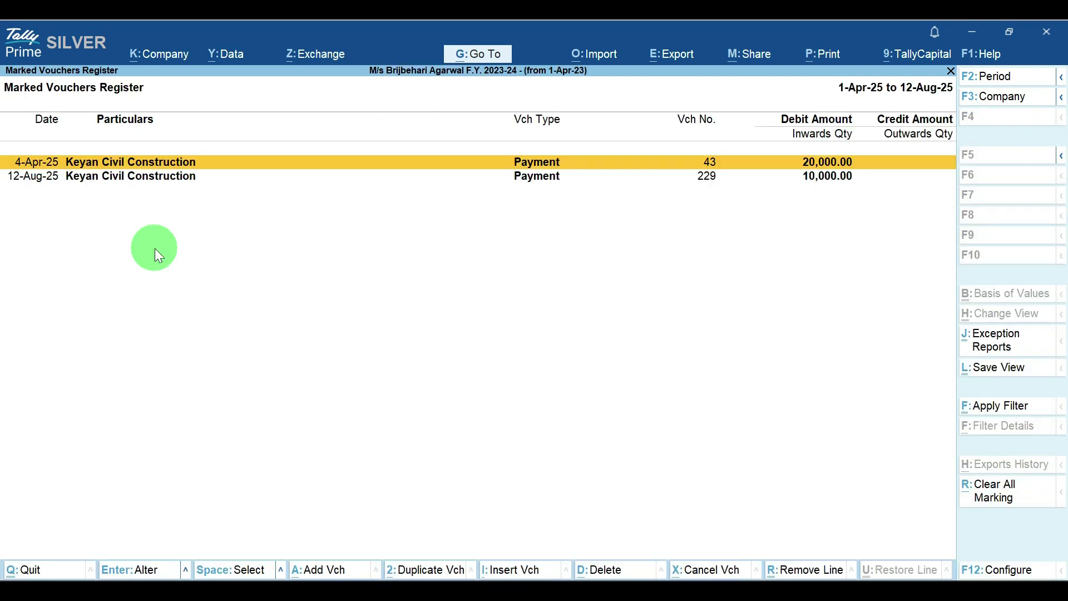
{"action": "key", "text": "Down"}
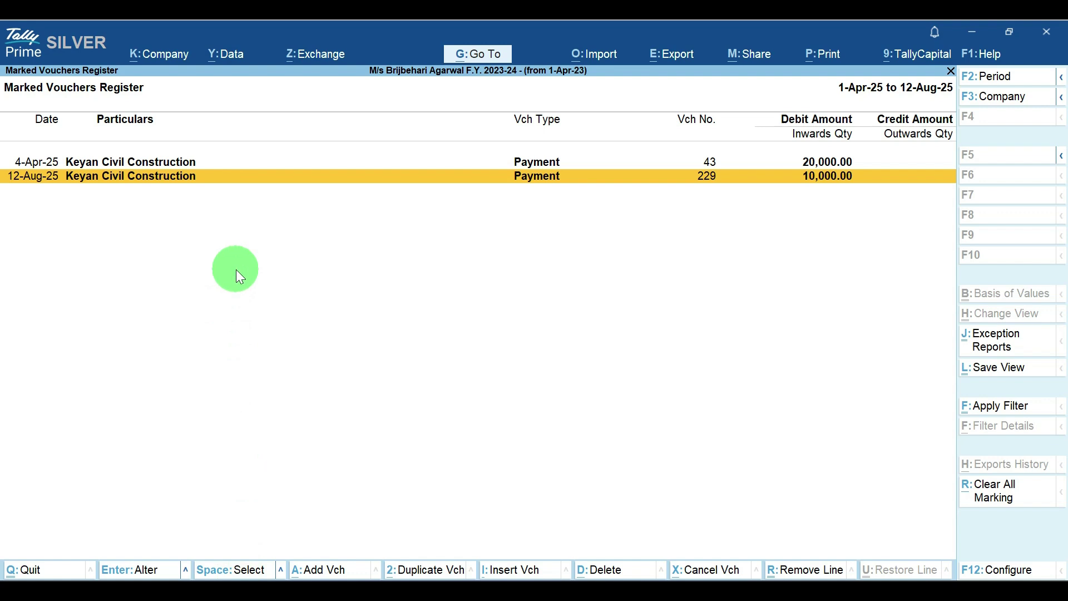
Step: Set the debit amount of the marked Keyan Civil Construction payment voucher dated 4-Apr-25 to 2,00,000 and save it
{"action": "key", "text": "Up"}
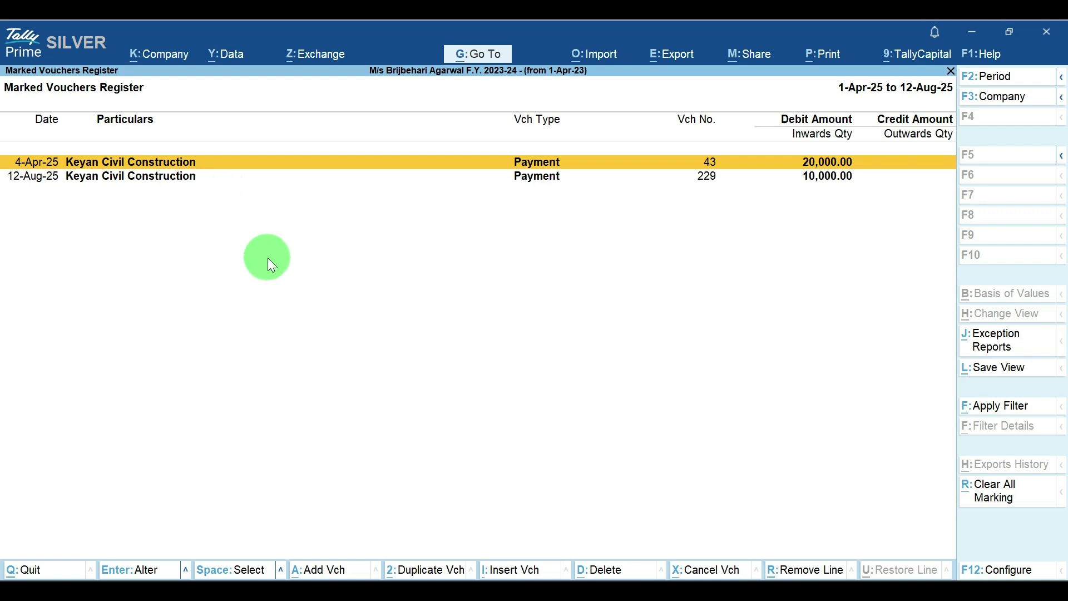
{"action": "key", "text": "Return"}
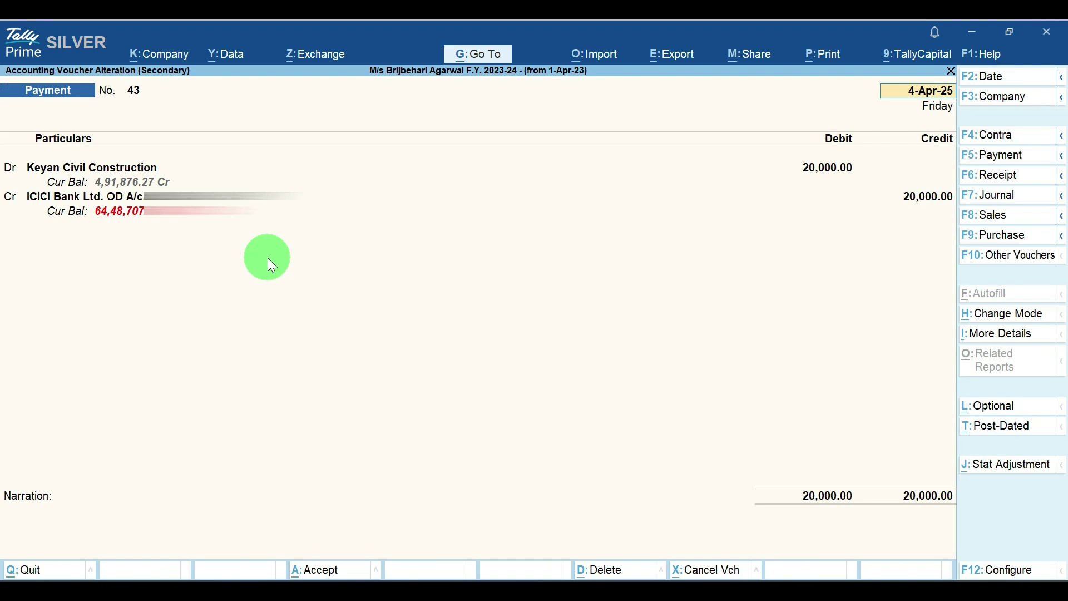
{"action": "key", "text": "Return"}
{"action": "key", "text": "Return"}
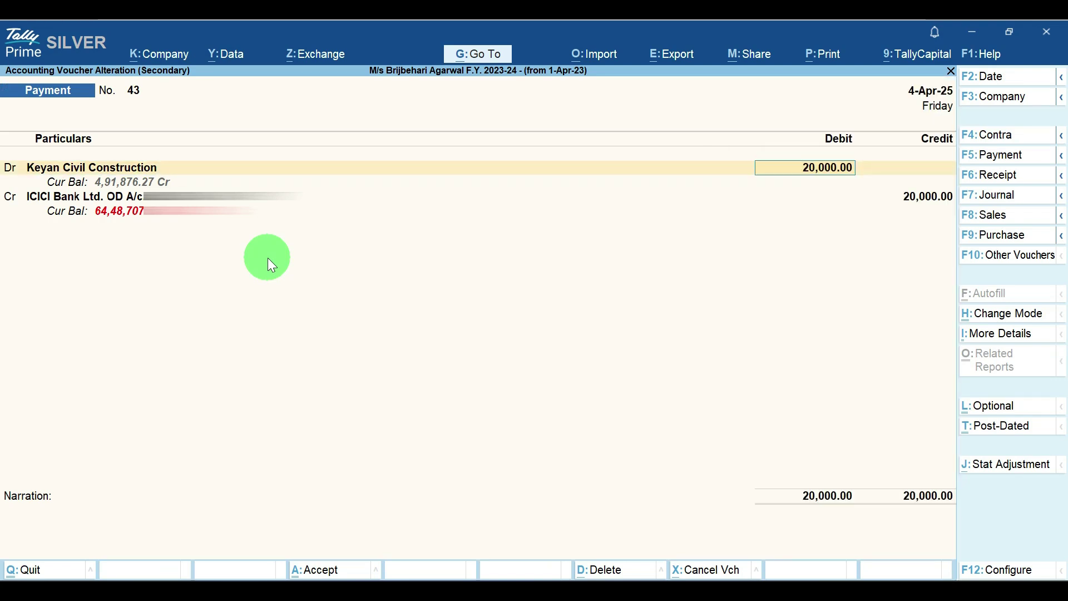
{"action": "type", "text": "2"}
{"action": "type", "text": "00000"}
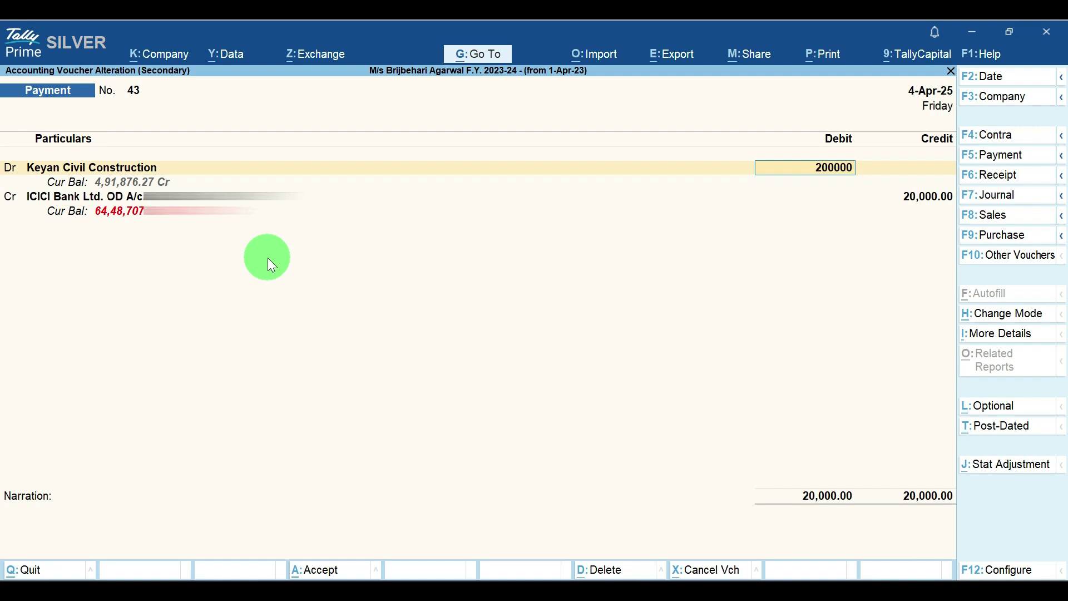
{"action": "key", "text": "Return"}
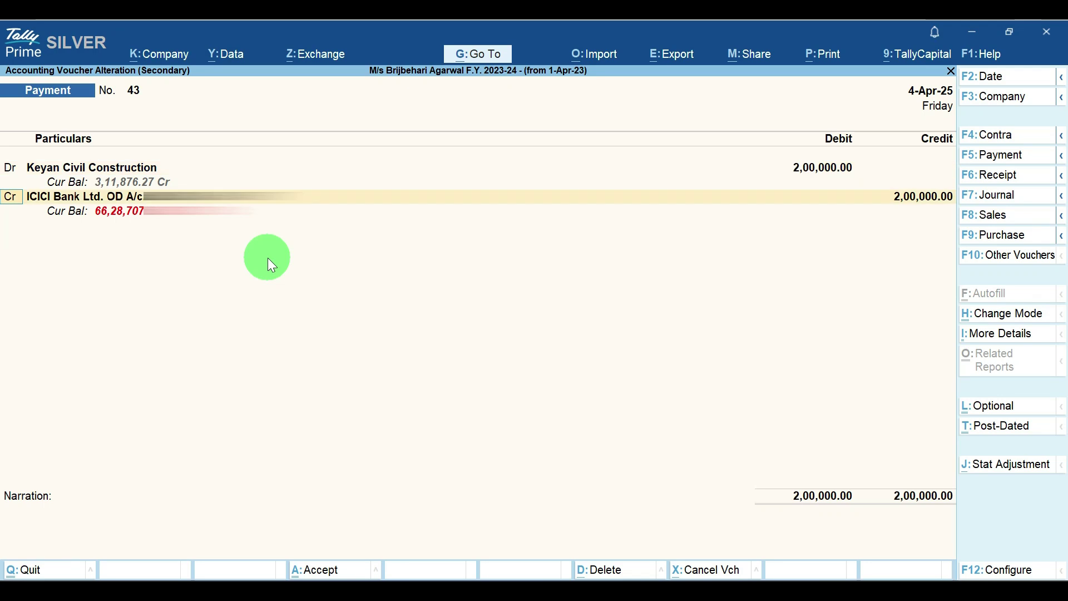
{"action": "key", "text": "ctrl"}
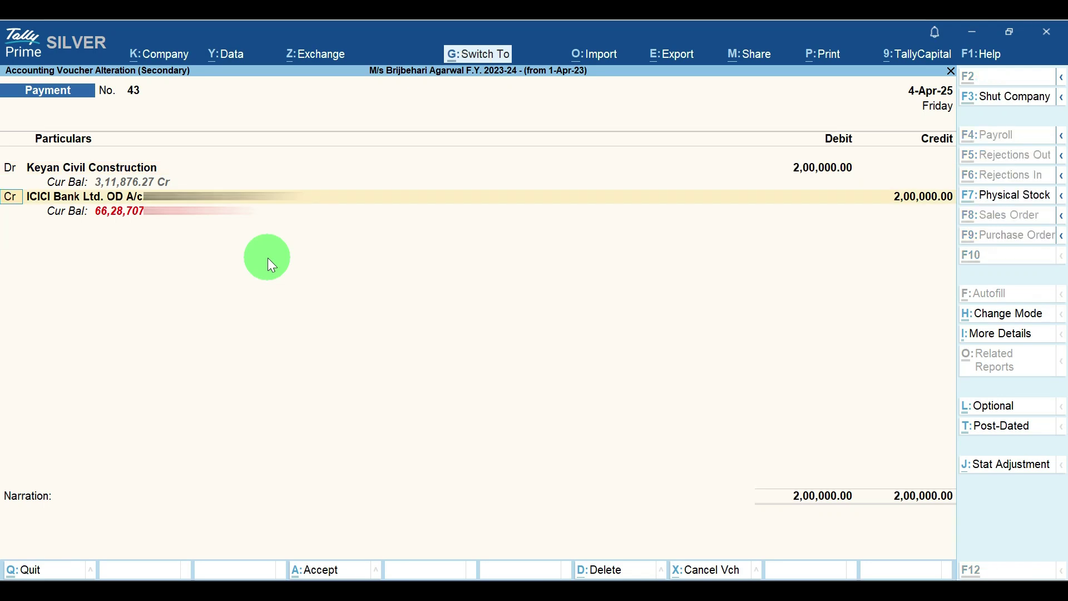
{"action": "key", "text": "ctrl+a"}
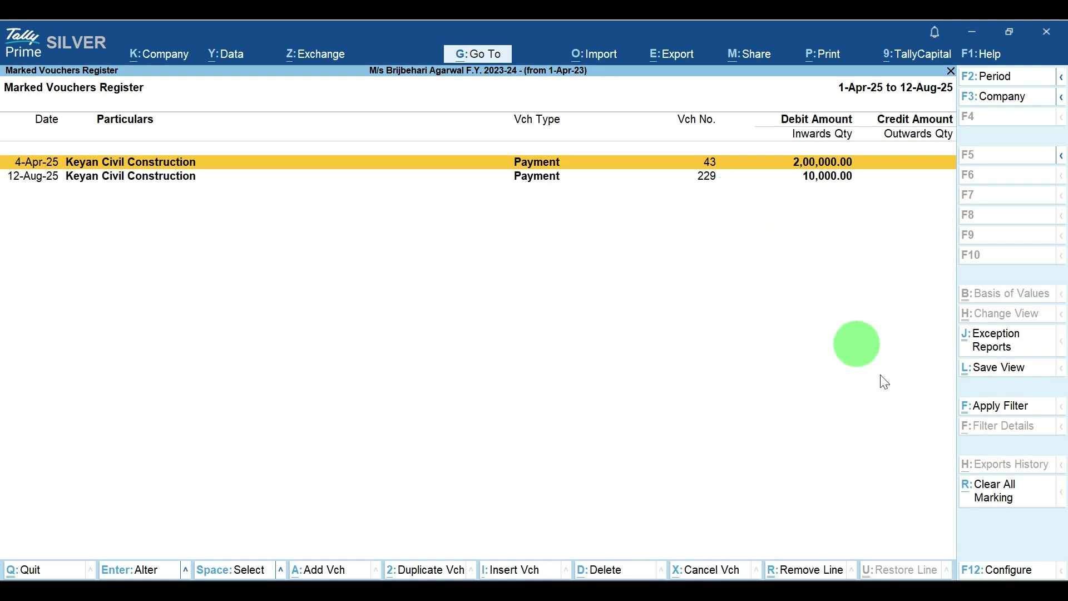
Step: Clear the marking in all vouchers of the Marked Vouchers register and return to the Gateway of Tally
{"action": "left_click", "coordinate": [994, 494]}
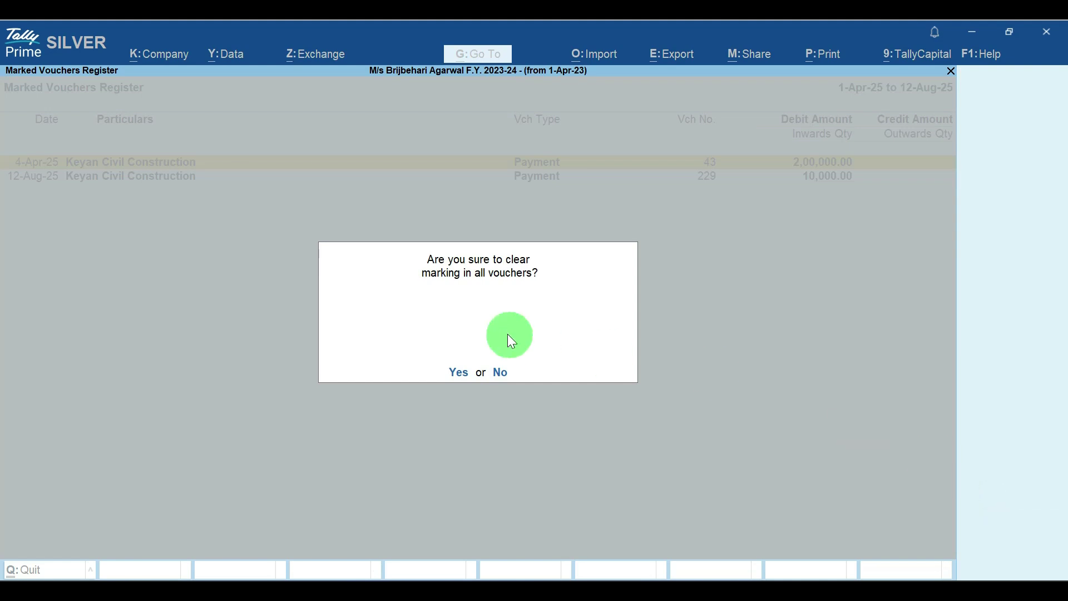
{"action": "left_click", "coordinate": [464, 371]}
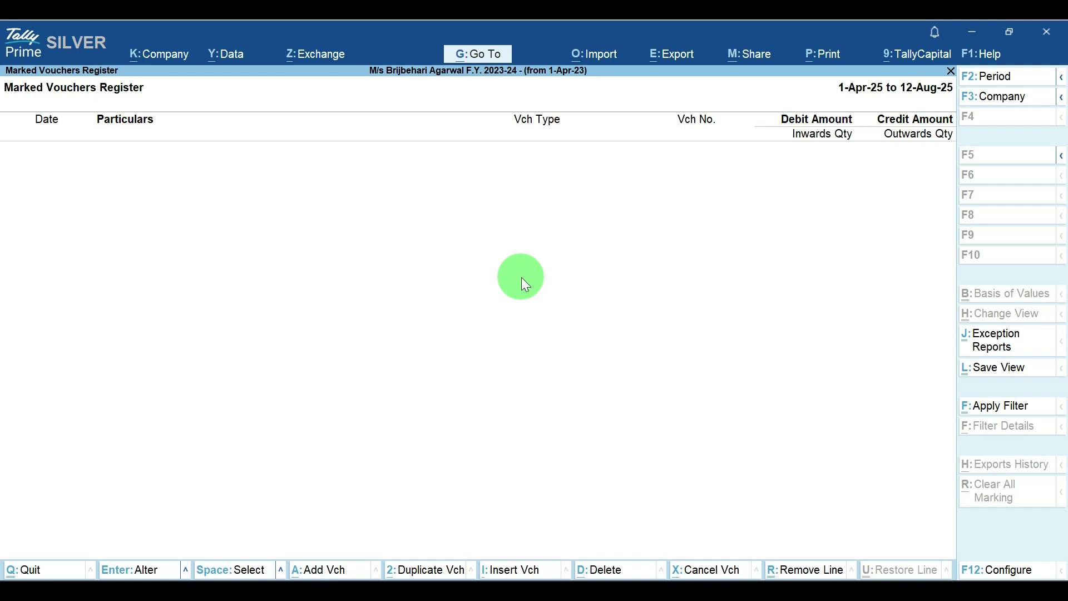
{"action": "key", "text": "Escape"}
{"action": "key", "text": "Escape"}
{"action": "key", "text": "Escape"}
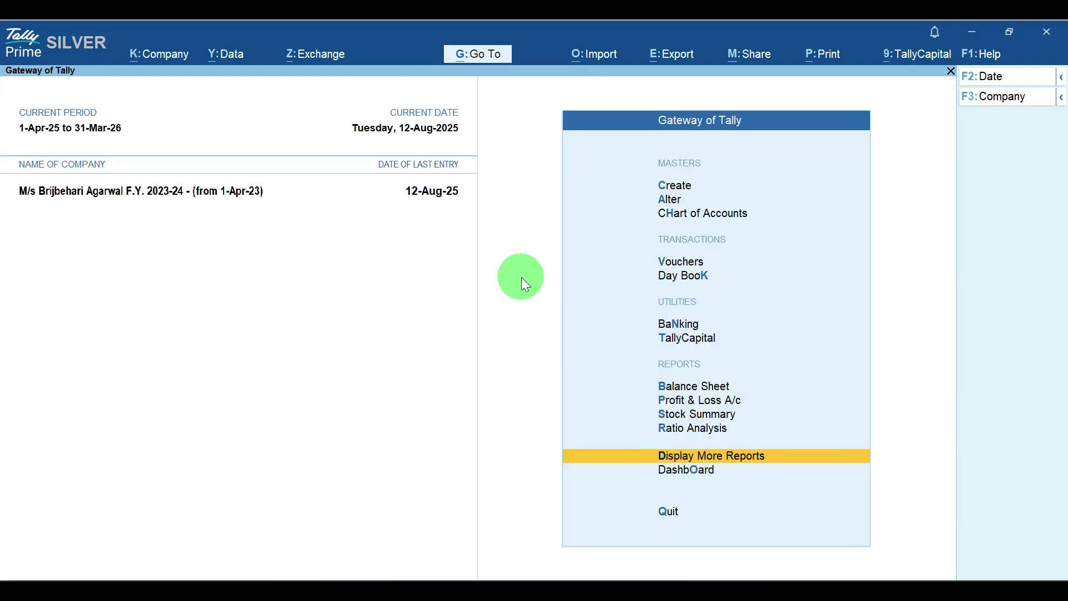
Step: Open the Day Book and show it for the whole period by clearing the From date
{"action": "key", "text": "Escape"}
{"action": "key", "text": "k"}
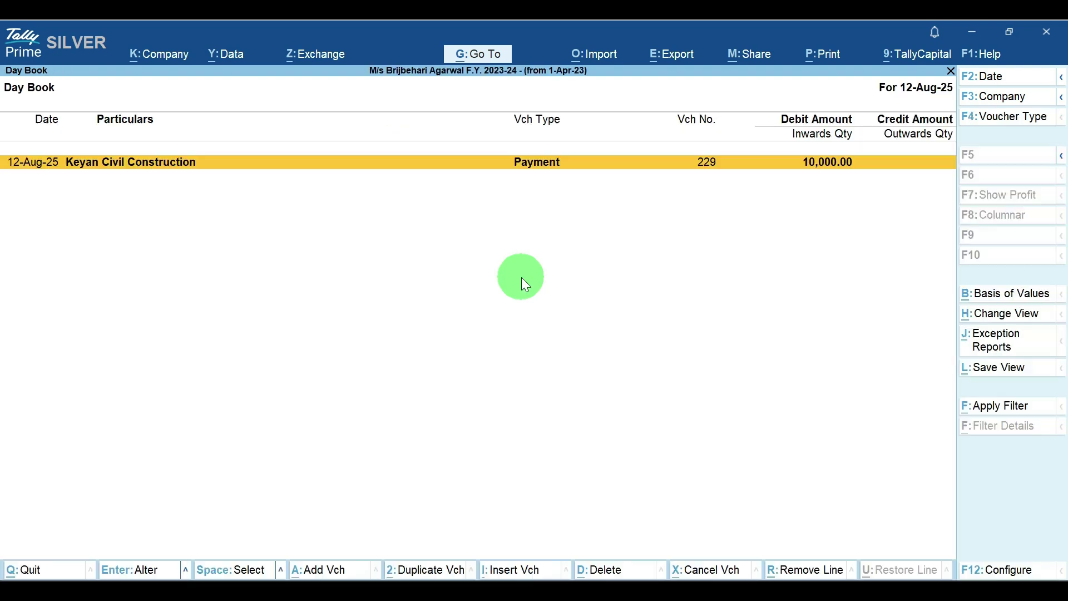
{"action": "key", "text": "alt+F2"}
{"action": "key", "text": "BackSpace"}
{"action": "key", "text": "Return"}
{"action": "key", "text": "Return"}
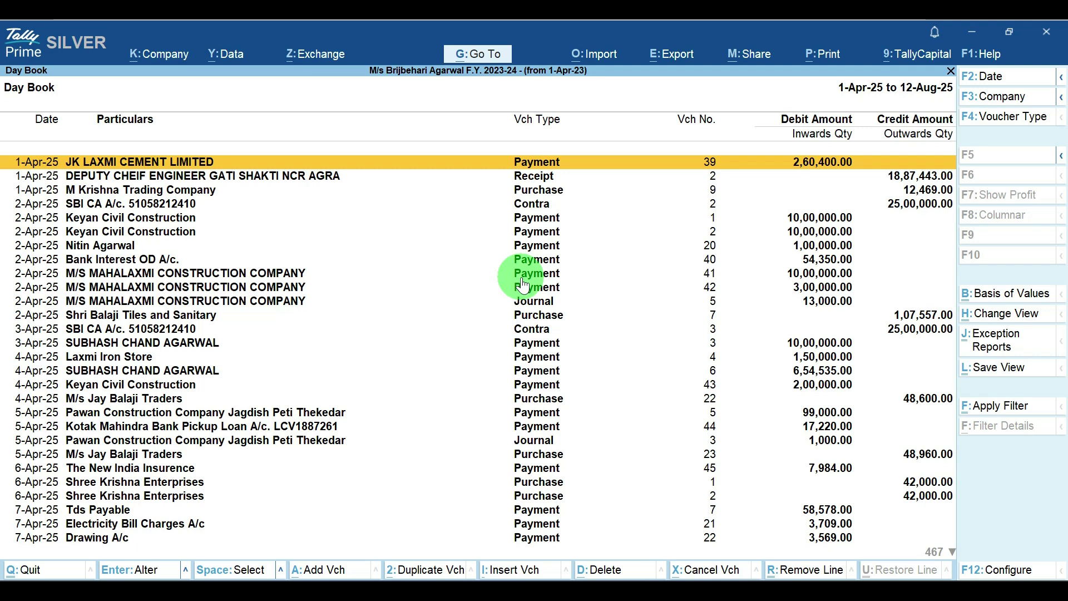
Step: Check the amount of Keyan Civil Construction payment voucher no. 43, dated 4-Apr-25, in the Day Book and return to the Gateway of Tally
{"action": "key", "text": "Down"}
{"action": "key", "text": "Down"}
{"action": "key", "text": "Down"}
{"action": "key", "text": "Down"}
{"action": "key", "text": "Down"}
{"action": "key", "text": "Down"}
{"action": "key", "text": "Down"}
{"action": "key", "text": "Down"}
{"action": "key", "text": "Down"}
{"action": "key", "text": "Down"}
{"action": "key", "text": "Down"}
{"action": "key", "text": "Down"}
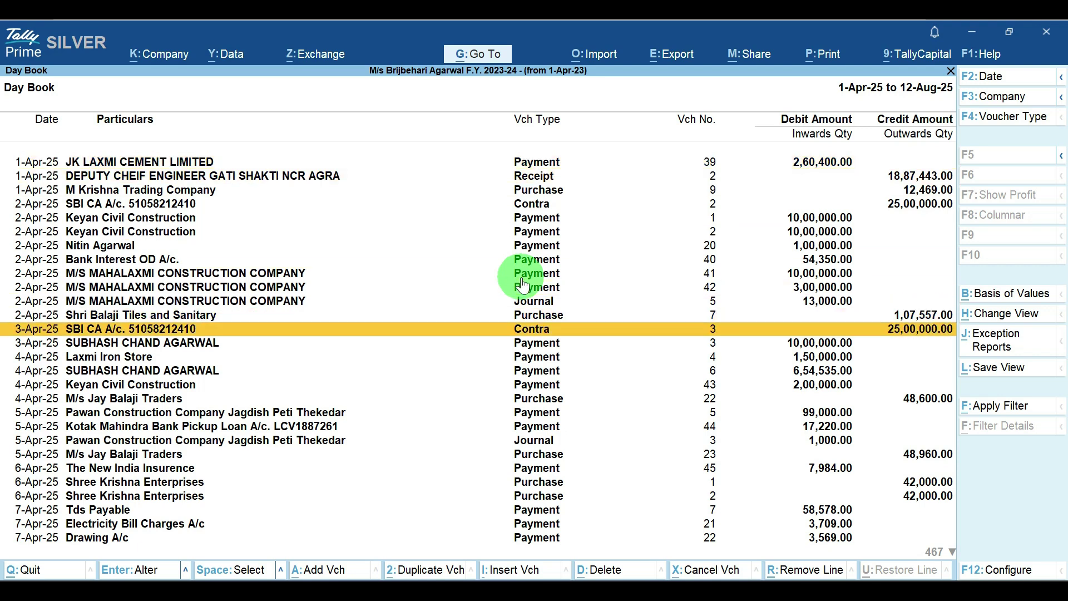
{"action": "key", "text": "Down"}
{"action": "key", "text": "Down"}
{"action": "key", "text": "Down"}
{"action": "key", "text": "Down"}
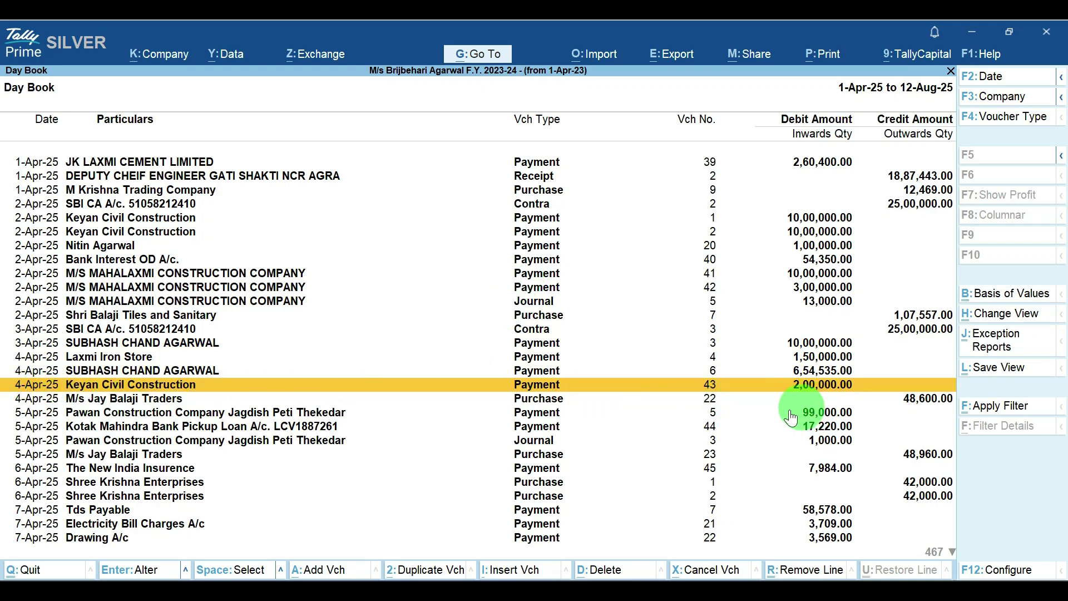
{"action": "key", "text": "Escape"}
{"action": "key", "text": "Escape"}
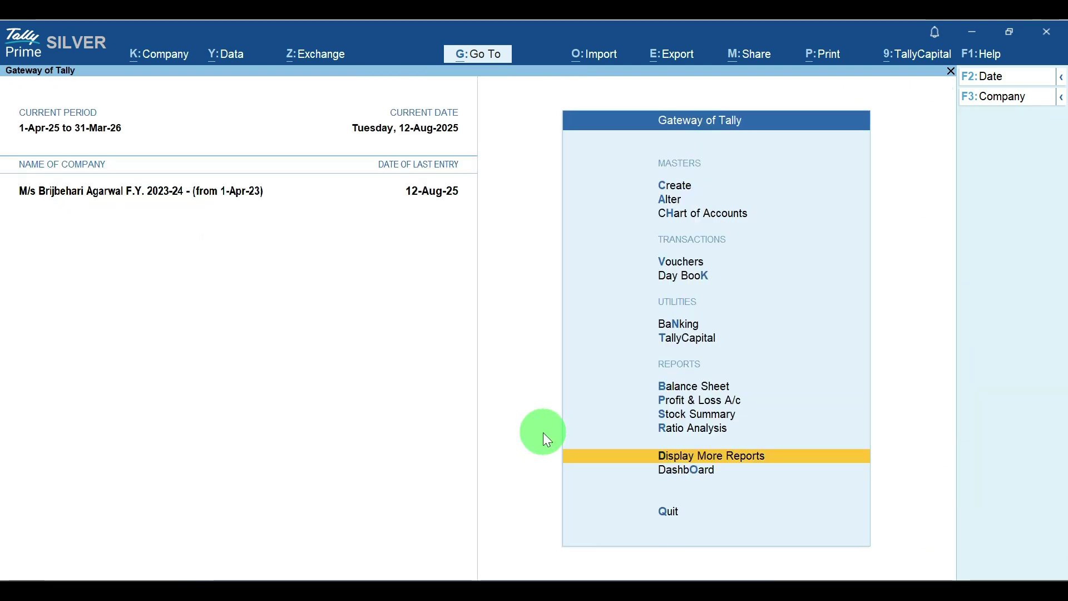
{"action": "key", "text": "Escape"}
{"action": "key", "text": "Escape"}
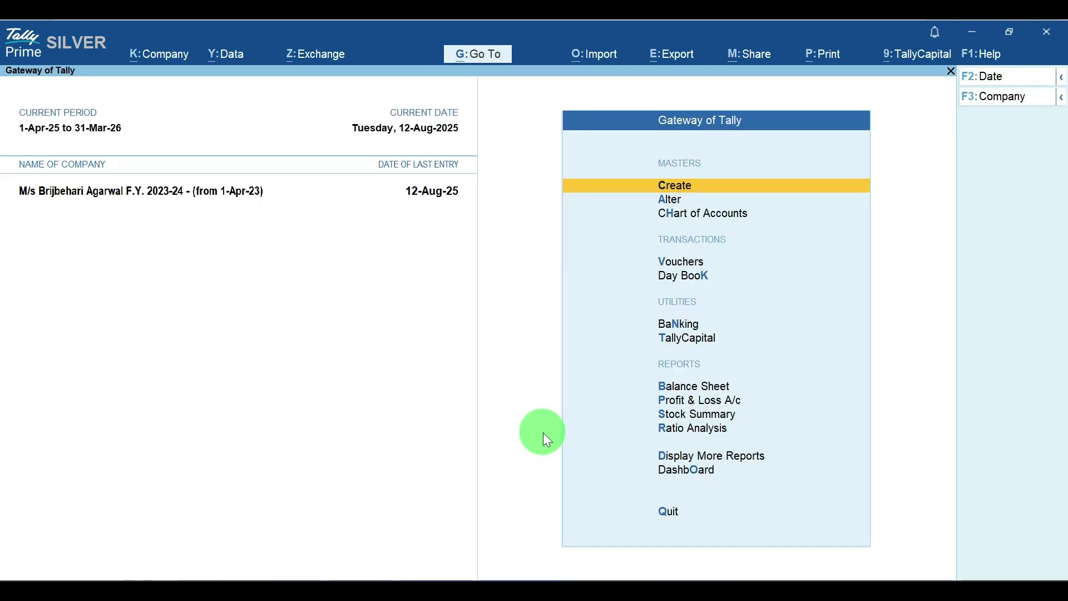